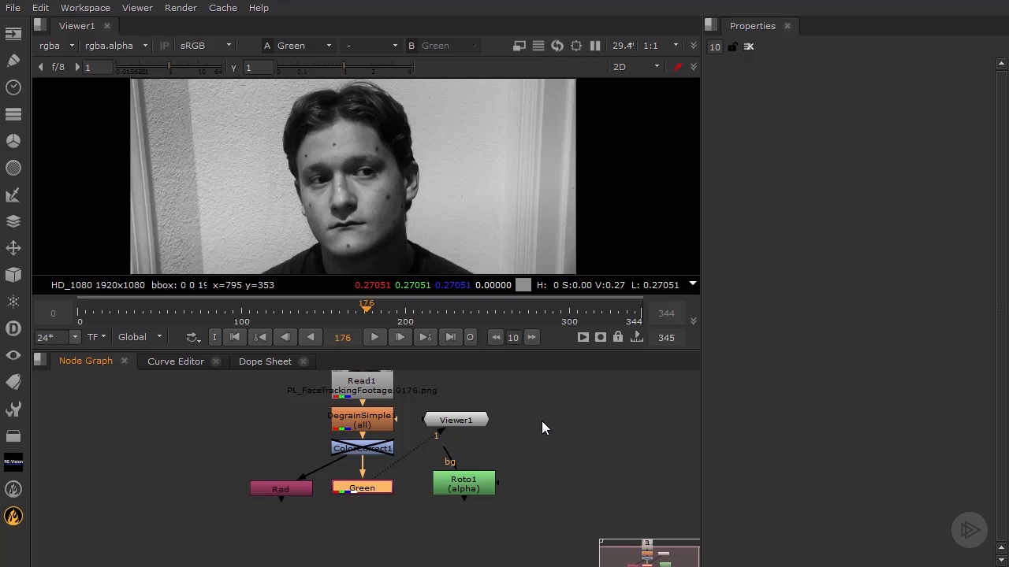
# Add a Tracker node to an empty area of the node graph, unconnected to any other node.
pyautogui.scroll(4, 536, 417)
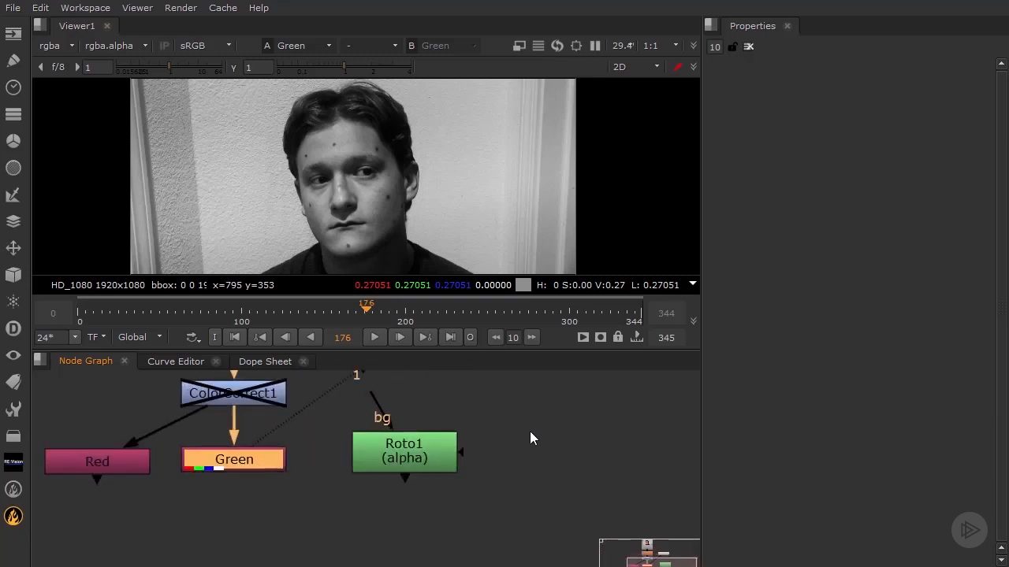
pyautogui.click(535, 449)
pyautogui.press('Tab')
pyautogui.write('t')
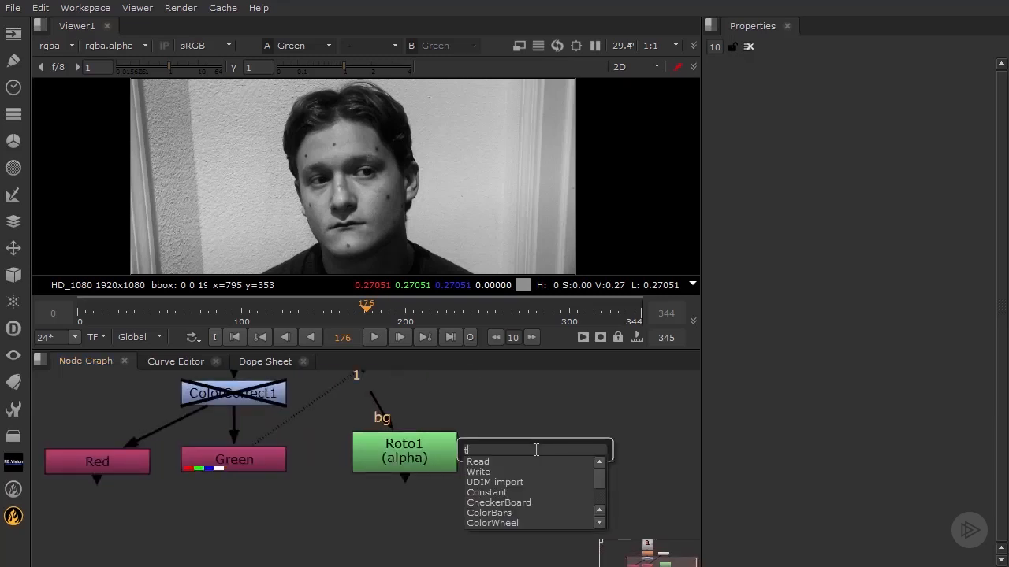
pyautogui.write('racke')
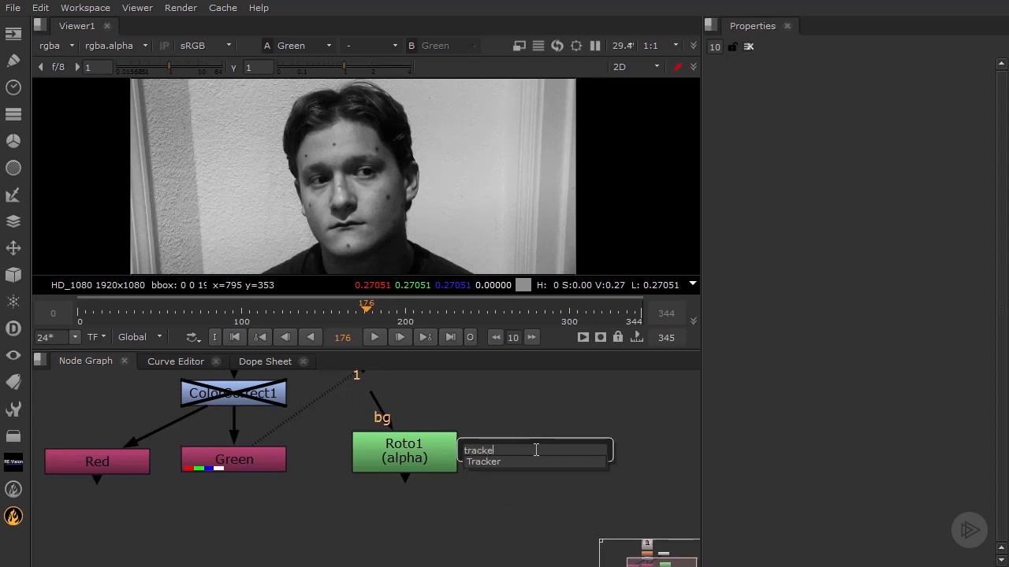
pyautogui.click(535, 464)
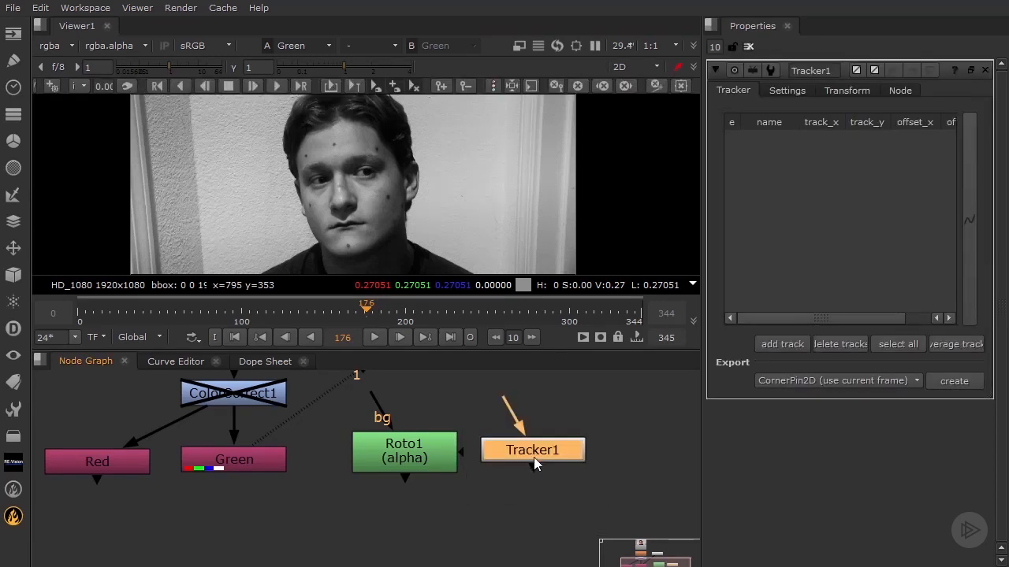
# Place the Tracker node directly below the Green node and connect its input to Green.
pyautogui.moveTo(533, 457); pyautogui.dragTo(245, 548)
pyautogui.moveTo(324, 502); pyautogui.dragTo(483, 491, button='middle')
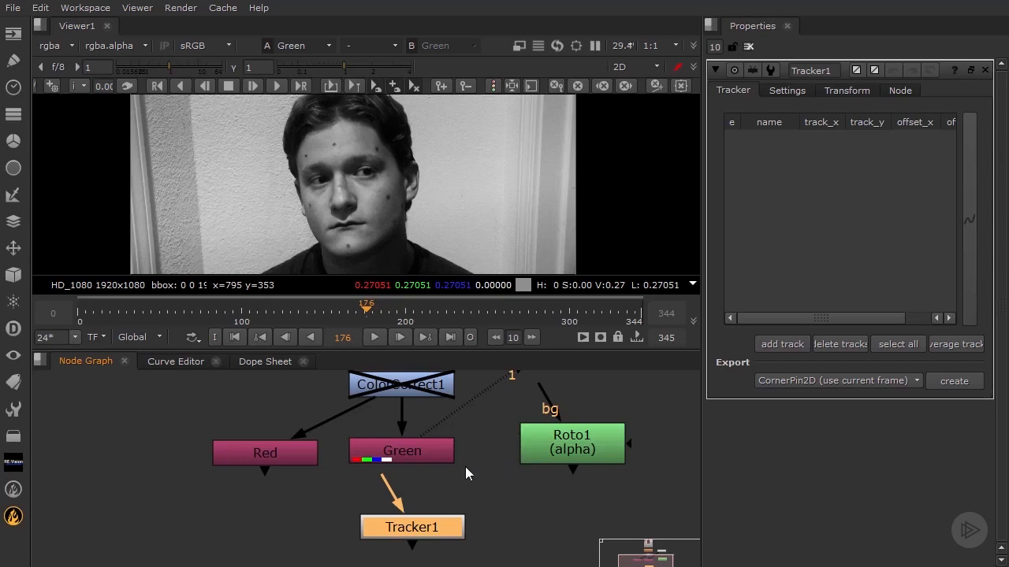
pyautogui.moveTo(382, 481); pyautogui.dragTo(401, 456)
pyautogui.moveTo(421, 529); pyautogui.dragTo(411, 517)
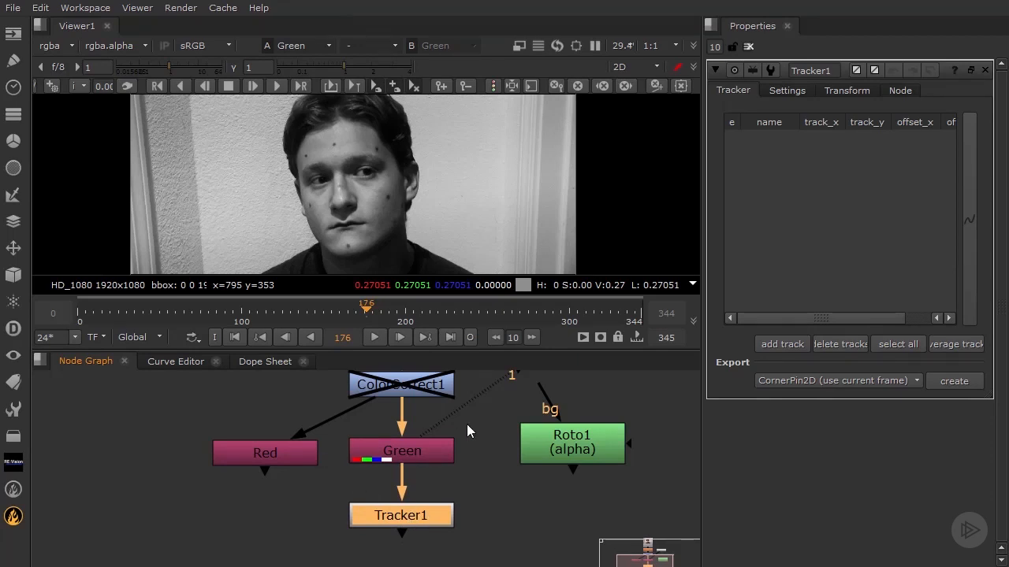
pyautogui.moveTo(468, 431); pyautogui.dragTo(417, 401, button='middle')
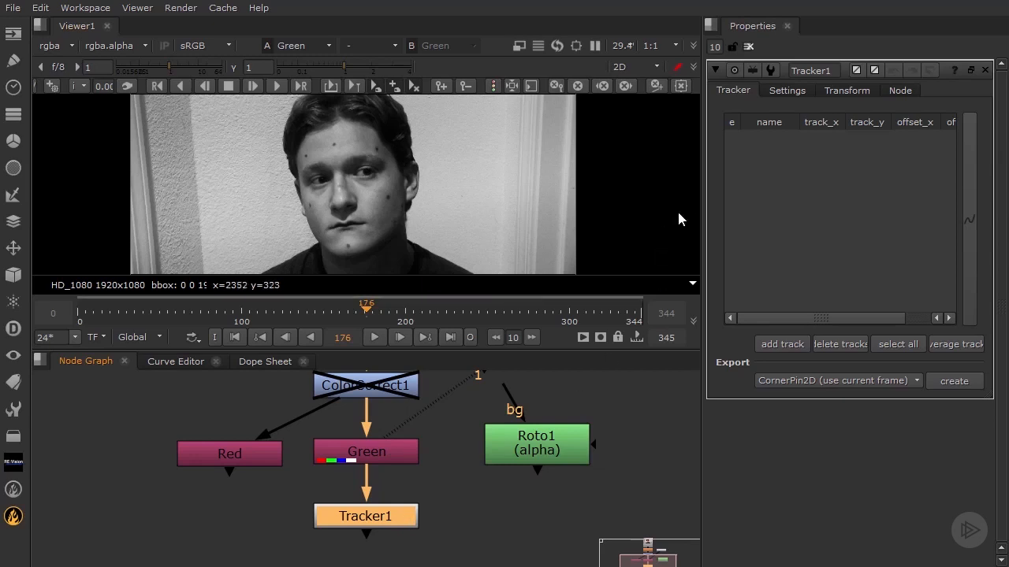
# Widen the node properties area and enable adjust for luminance changes in the Tracker's general settings.
pyautogui.moveTo(702, 200); pyautogui.dragTo(623, 201)
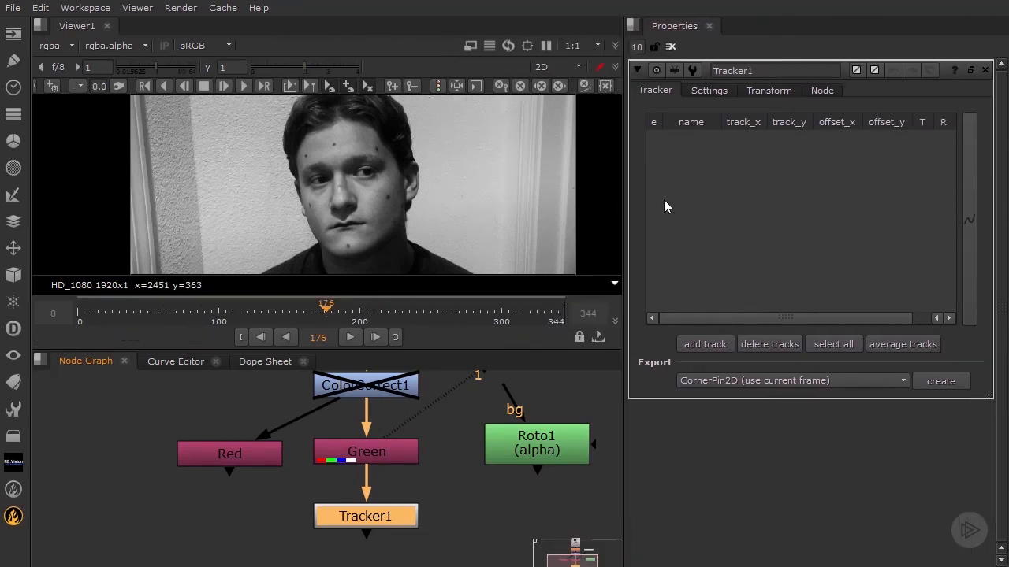
pyautogui.click(708, 89)
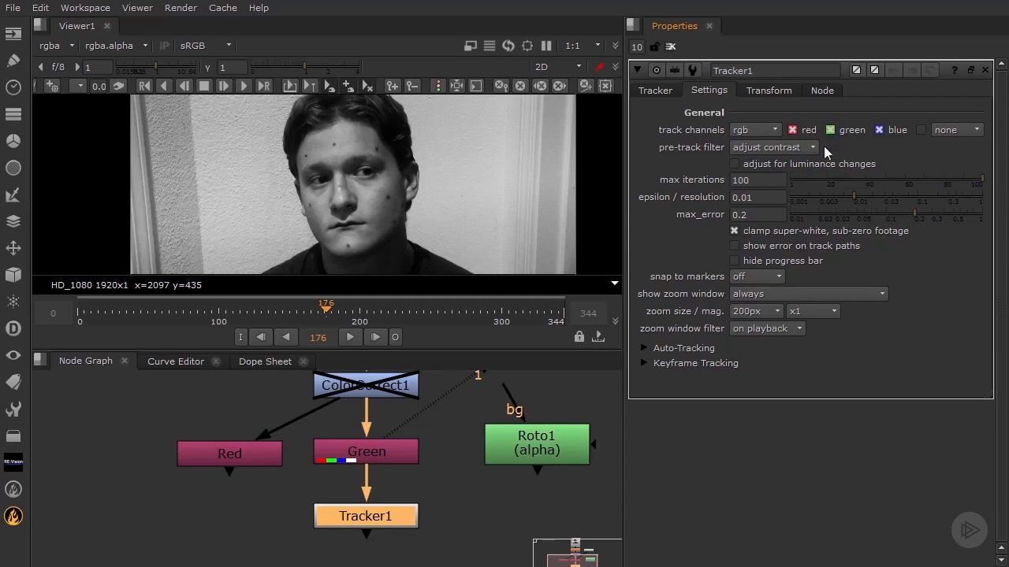
pyautogui.moveTo(770, 164)
pyautogui.scroll(3, 438, 173)
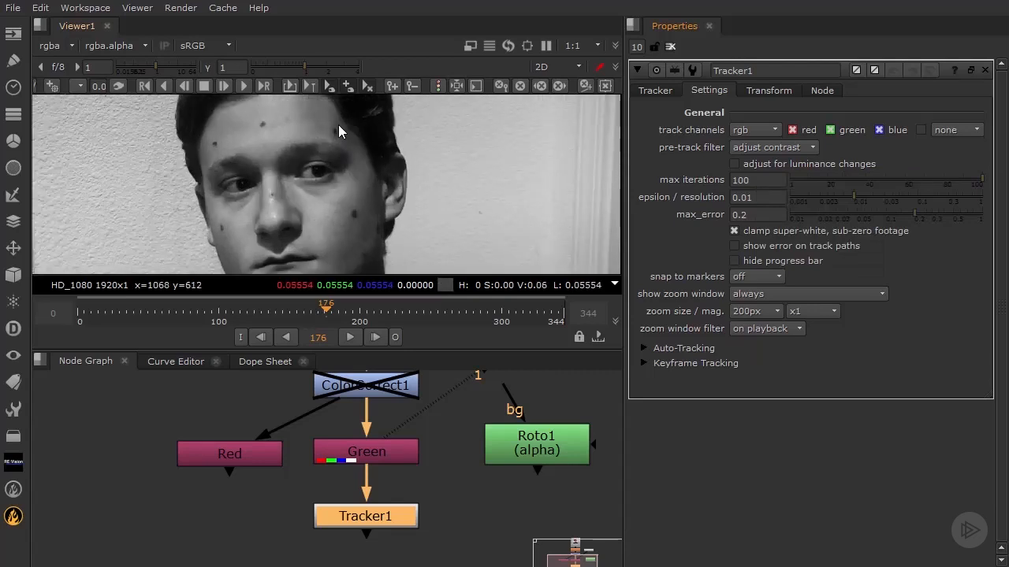
pyautogui.click(437, 311)
pyautogui.moveTo(437, 311); pyautogui.dragTo(378, 309)
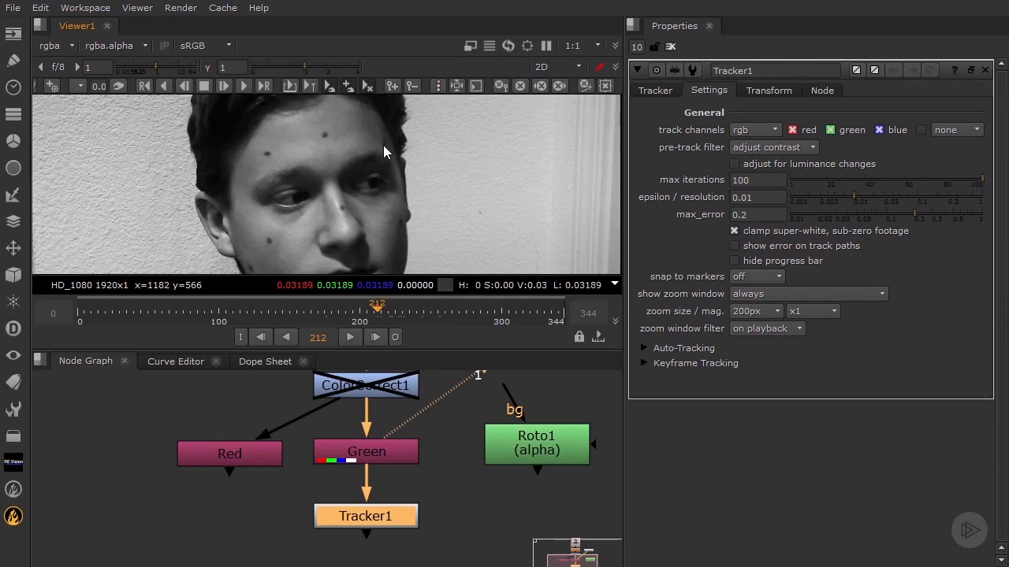
pyautogui.click(749, 168)
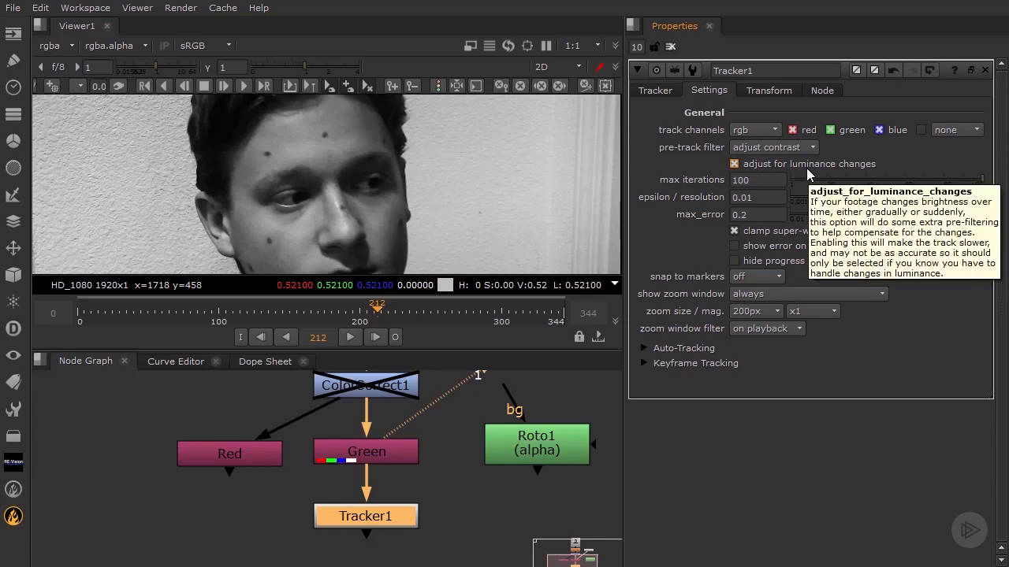
# Set the Tracker's epsilon / resolution to 0.001 and inspect the forehead marker up close.
pyautogui.click(747, 197)
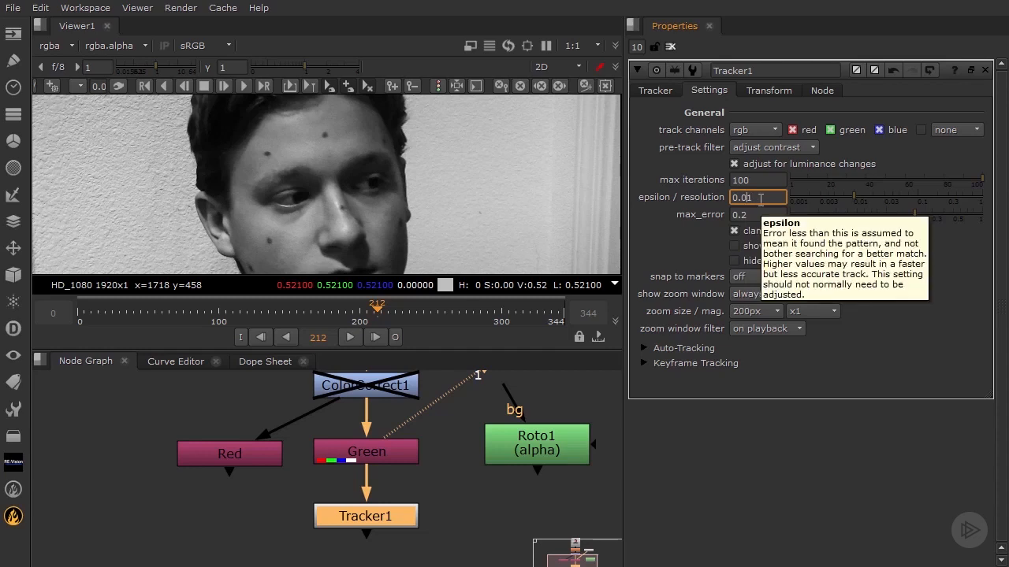
pyautogui.write('0')
pyautogui.press('Return')
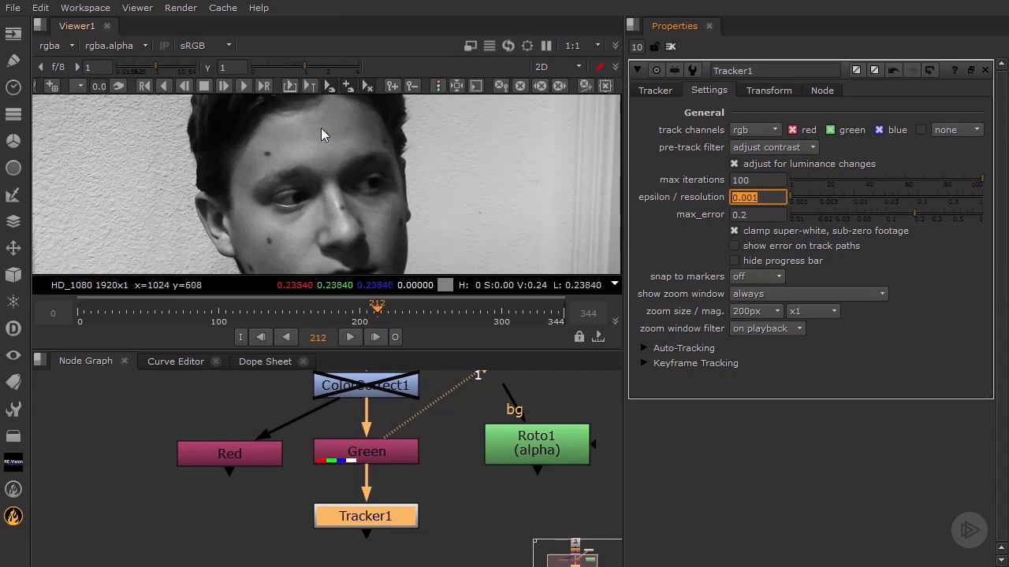
pyautogui.scroll(10, 320, 132)
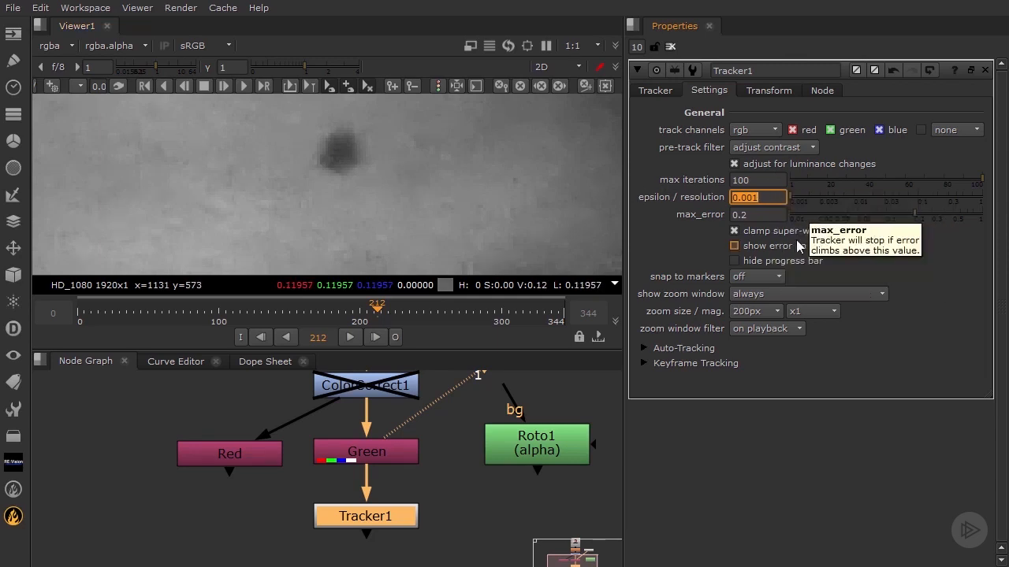
# Inspect the face markers and set the auto-tracking warp type to Translate/Rotate/Scale.
pyautogui.click(663, 347)
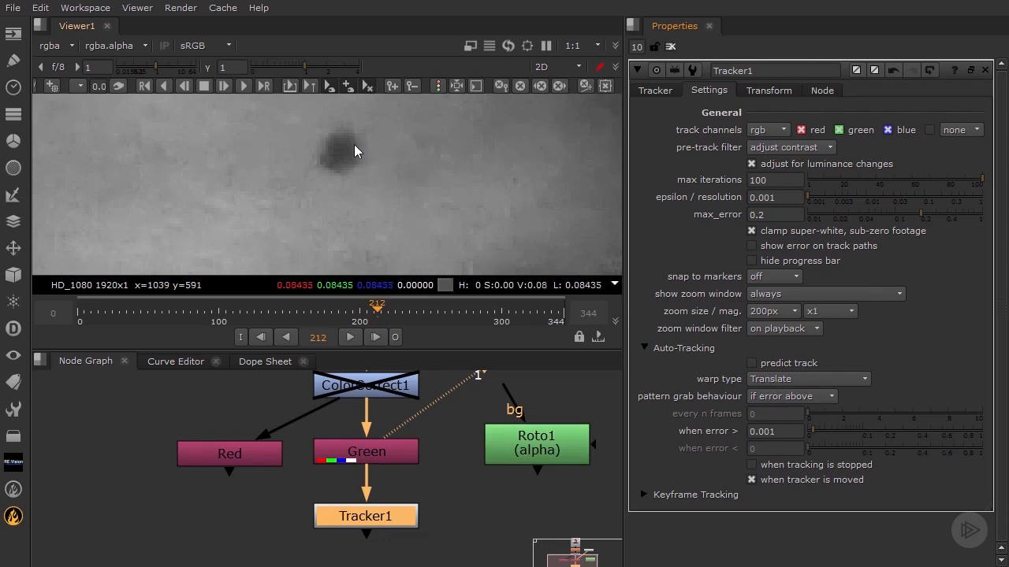
pyautogui.moveTo(354, 145); pyautogui.dragTo(349, 167, button='middle')
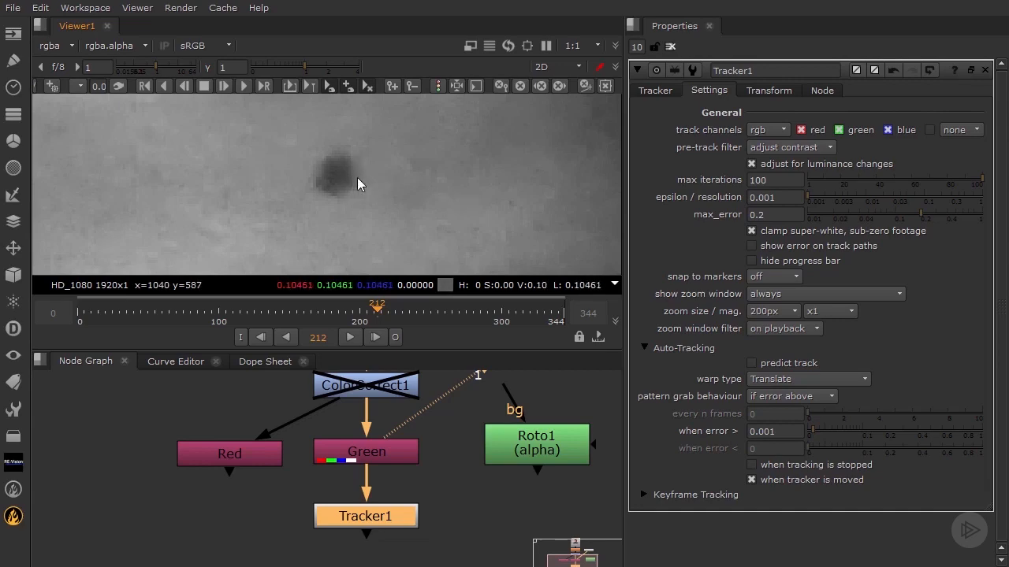
pyautogui.scroll(-3, 382, 182)
pyautogui.scroll(-4, 402, 192)
pyautogui.moveTo(465, 215); pyautogui.dragTo(446, 173, button='middle')
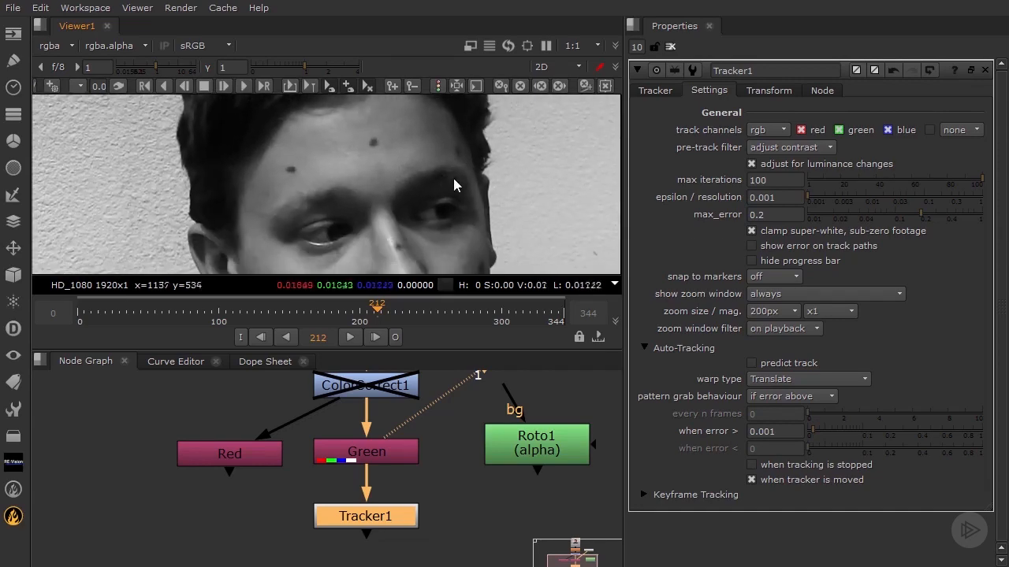
pyautogui.scroll(4, 488, 175)
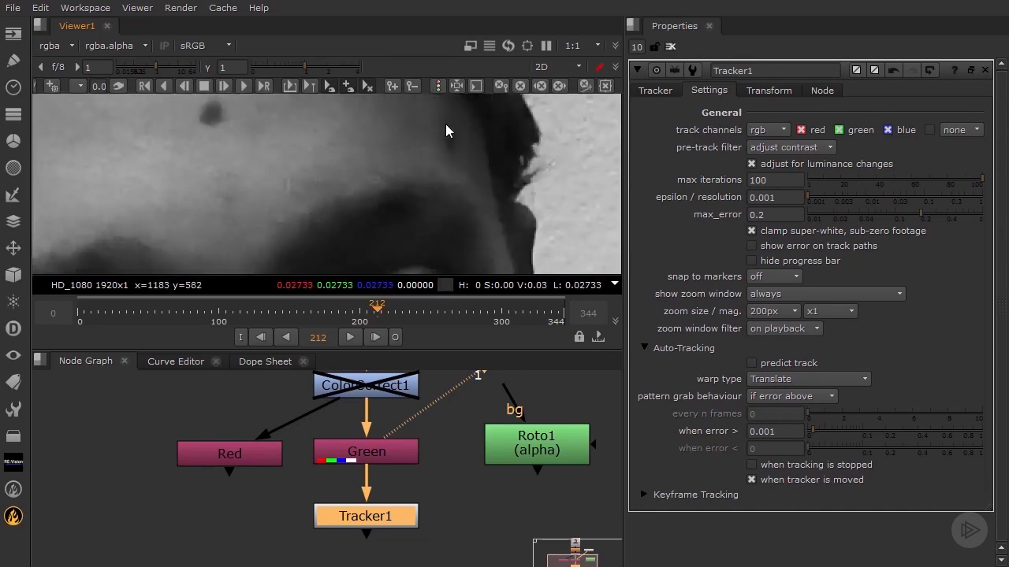
pyautogui.scroll(-3, 492, 174)
pyautogui.moveTo(481, 197); pyautogui.dragTo(465, 155, button='middle')
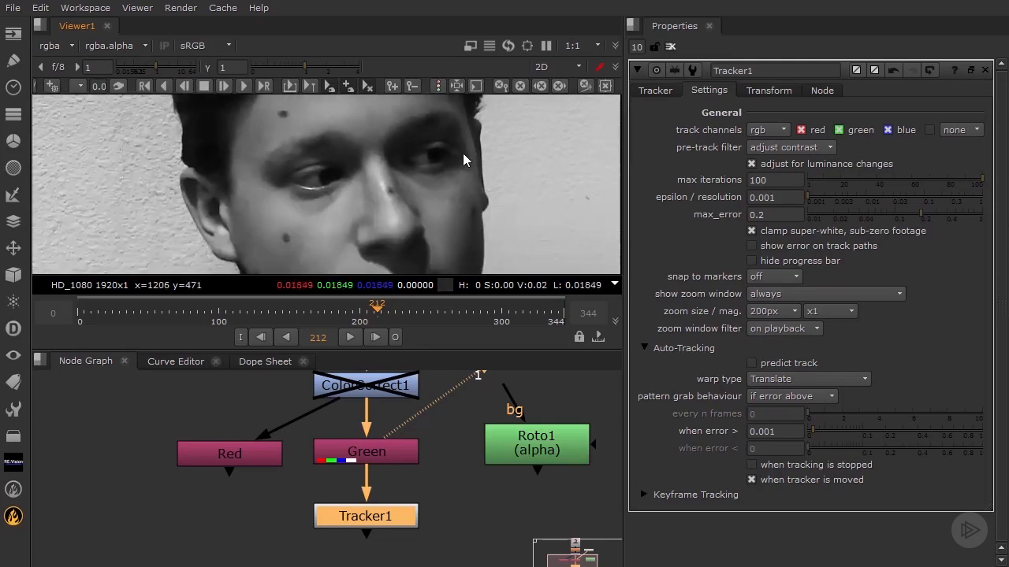
pyautogui.click(797, 380)
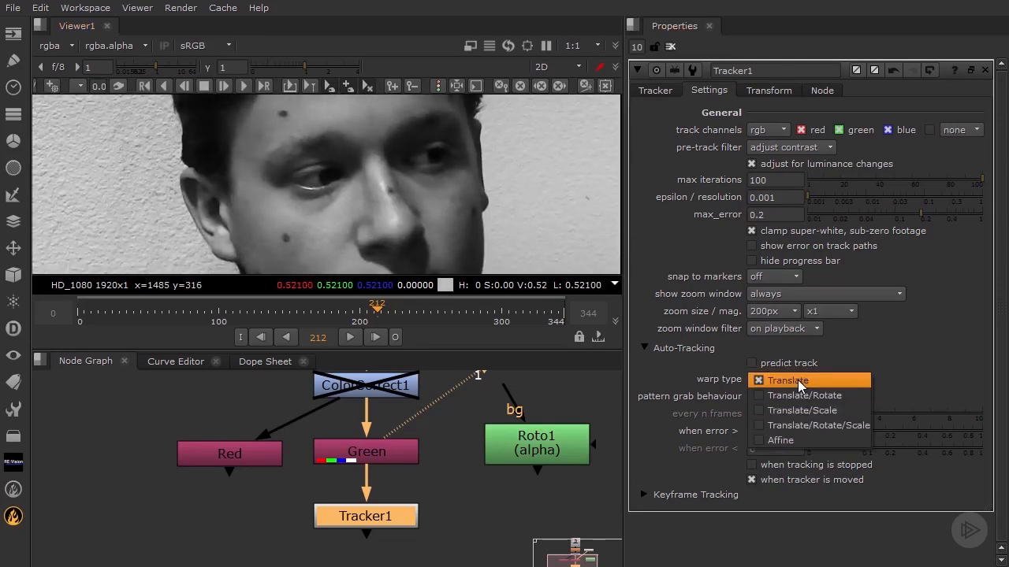
pyautogui.click(804, 425)
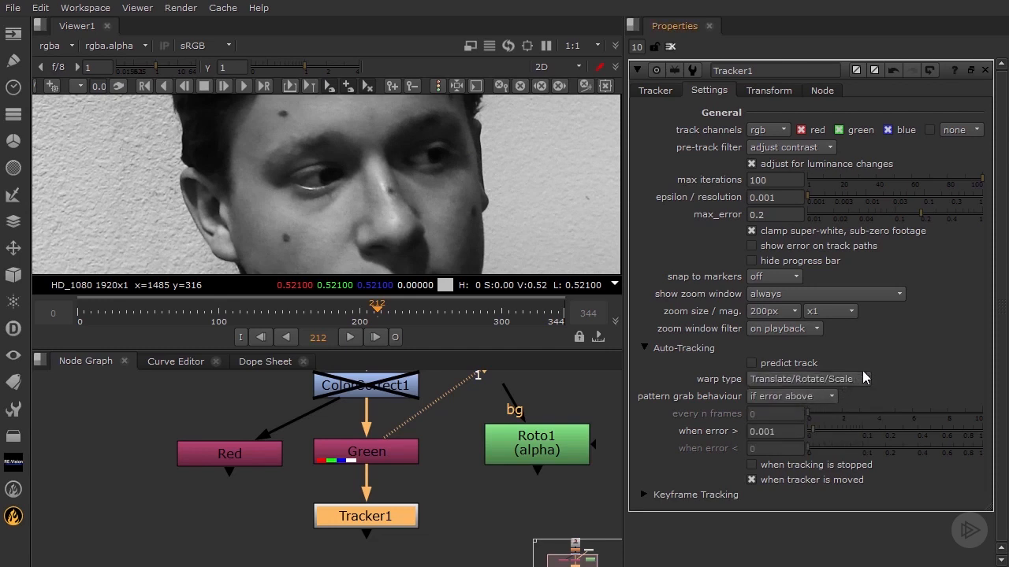
pyautogui.click(861, 378)
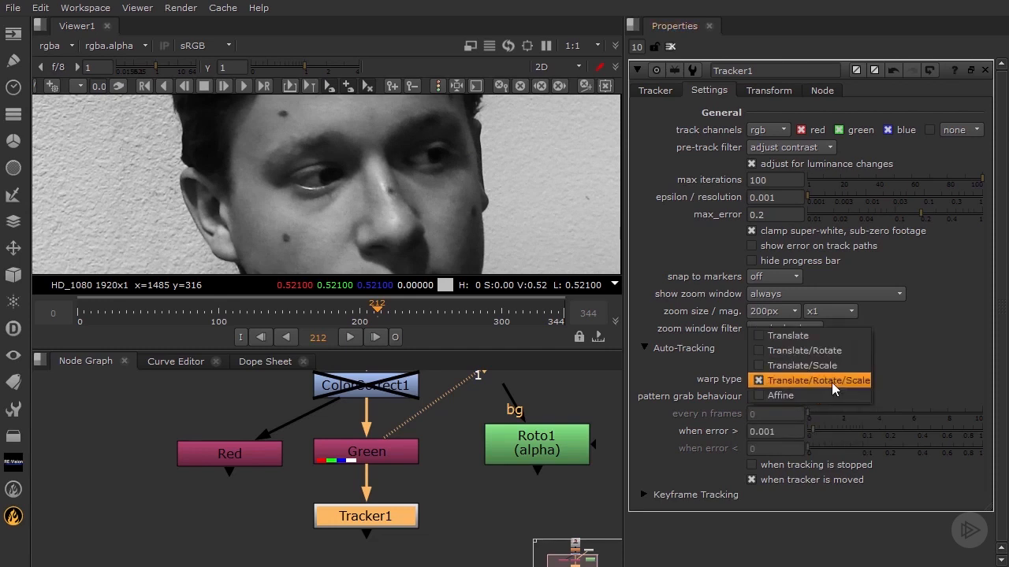
pyautogui.click(832, 382)
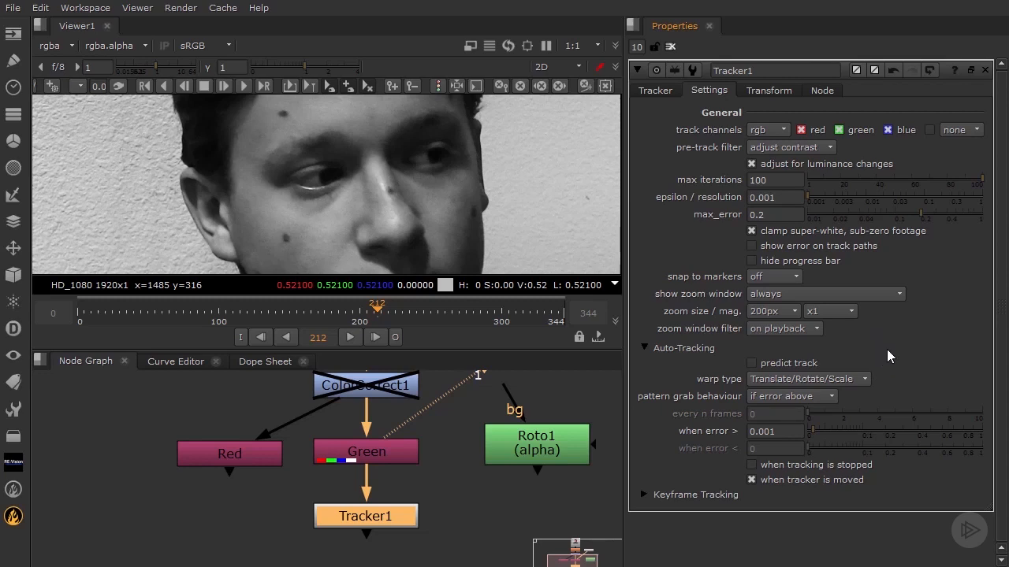
# Set the auto-tracking pattern grab threshold "when error >" to 0.01.
pyautogui.click(769, 432)
pyautogui.press('BackSpace')
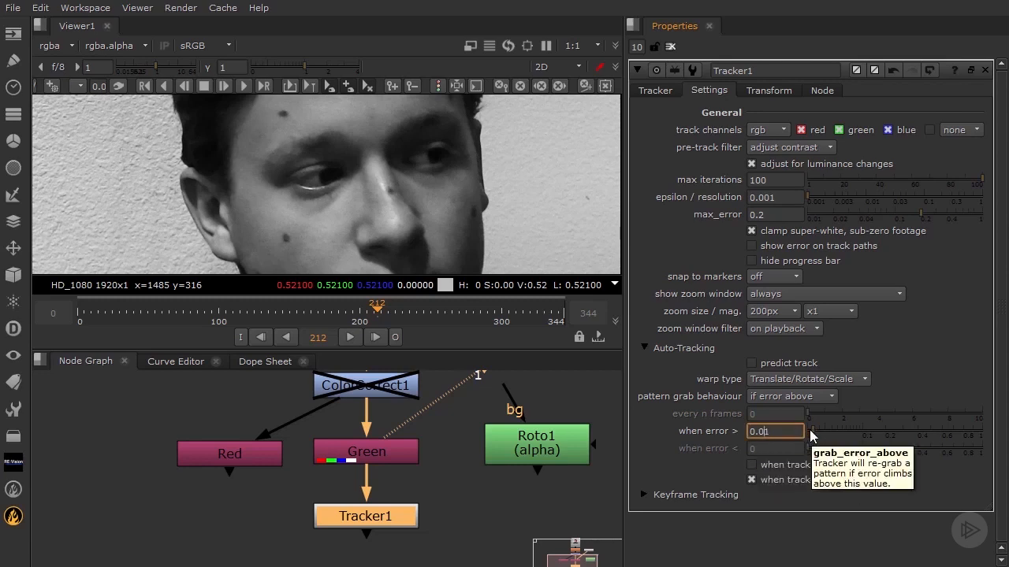
pyautogui.press('Return')
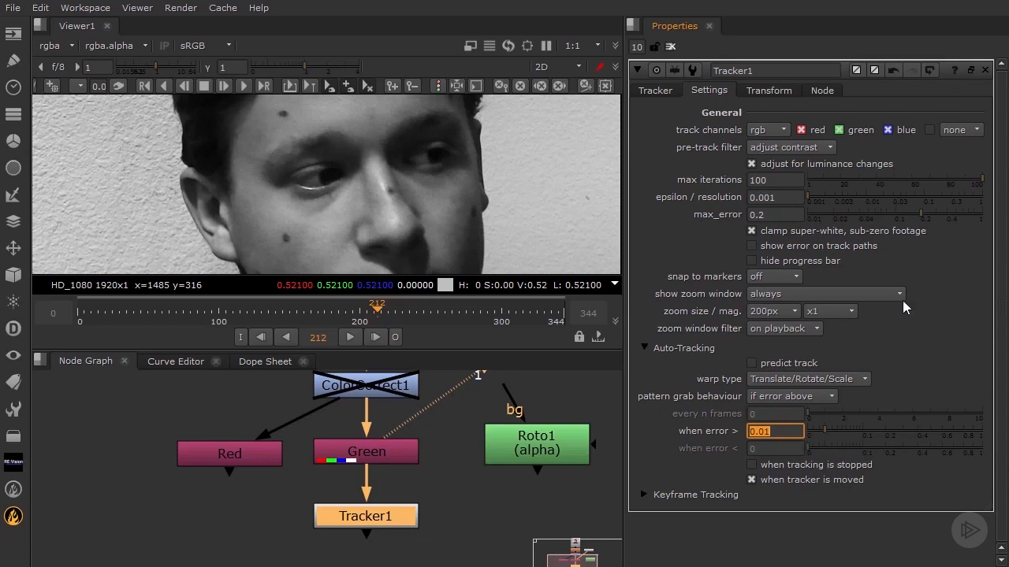
# Return to the Tracker's track list, go to frame 0 and enlarge the viewer area.
pyautogui.click(653, 90)
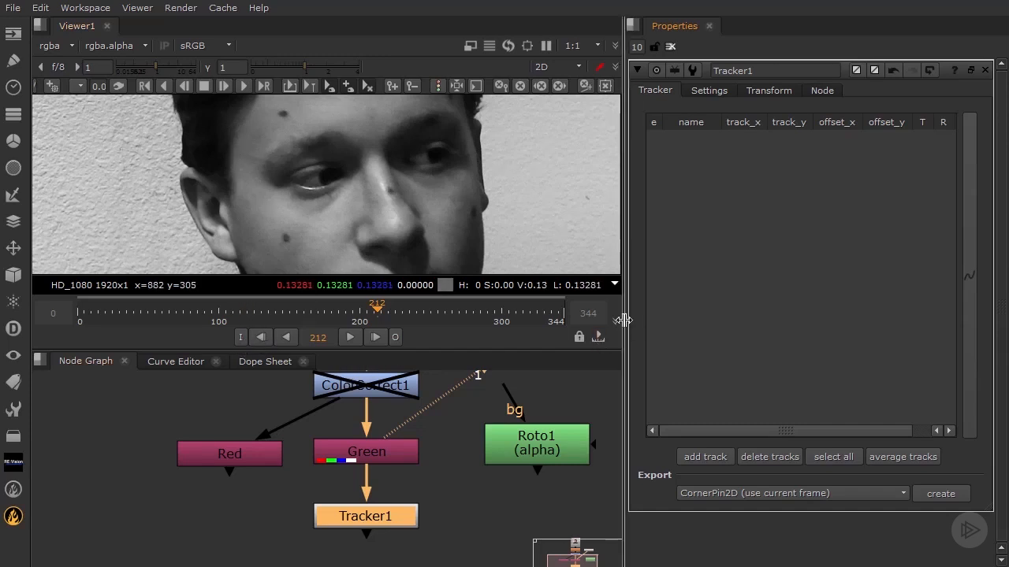
pyautogui.moveTo(627, 322); pyautogui.dragTo(655, 320)
pyautogui.click(227, 336)
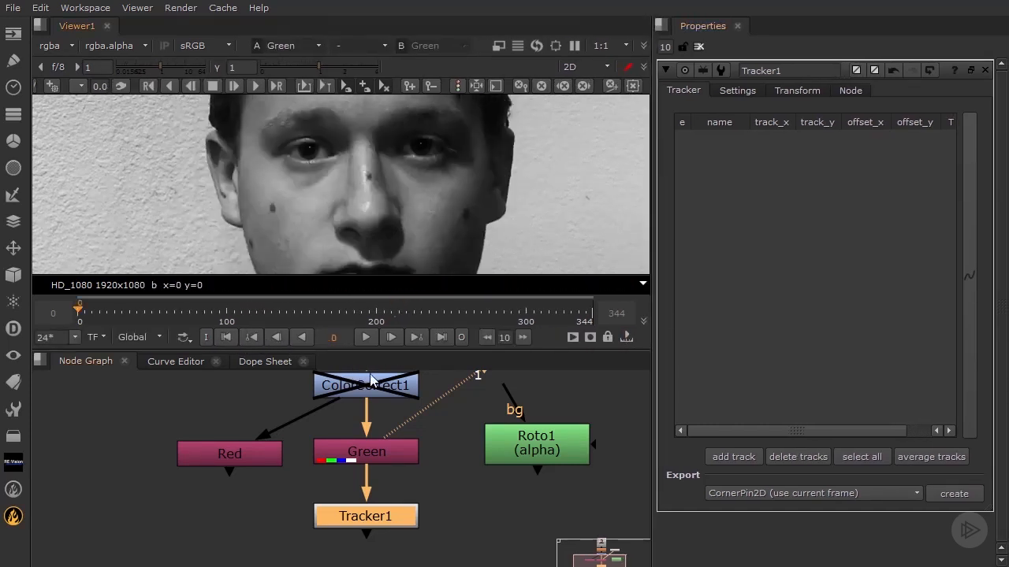
pyautogui.moveTo(371, 350); pyautogui.dragTo(371, 450)
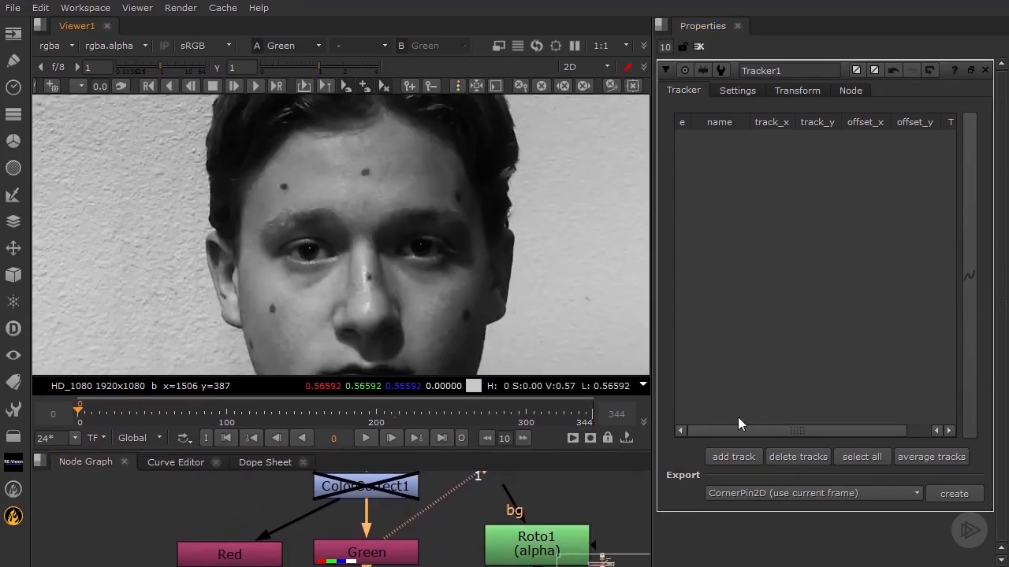
# Add a track and place it on the central forehead marker, at about x 1034.5, y 614.5.
pyautogui.click(734, 459)
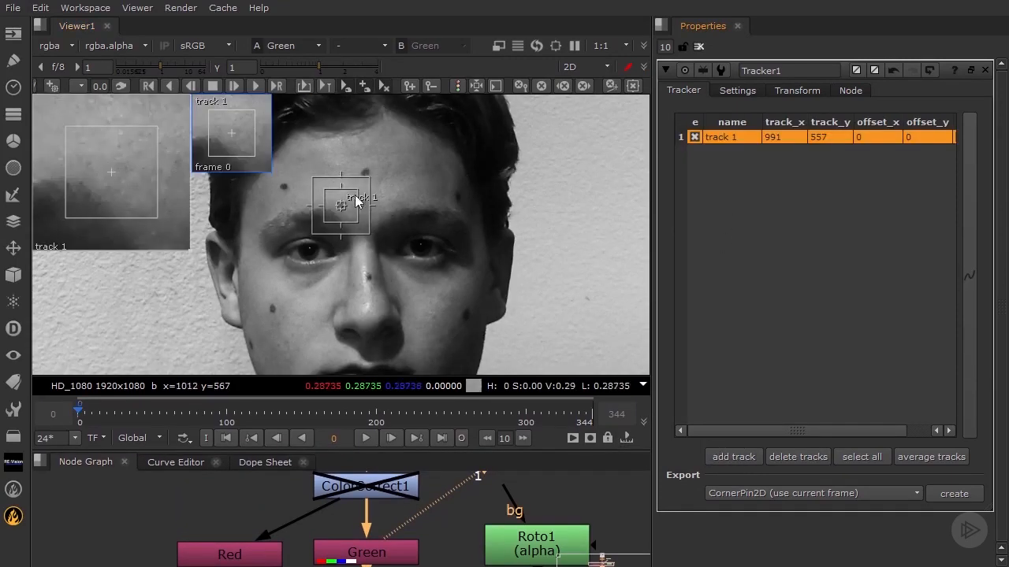
pyautogui.scroll(5, 367, 171)
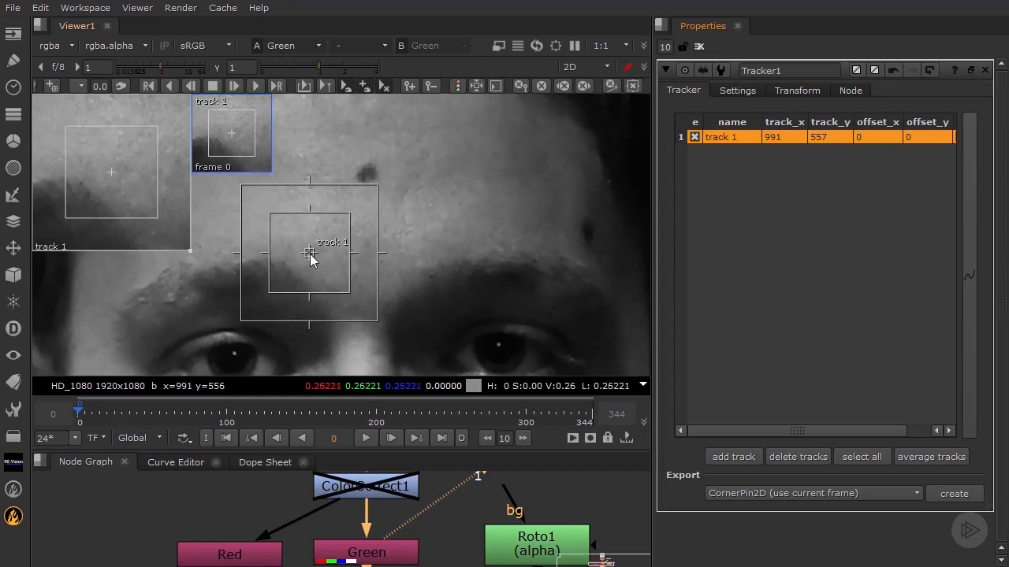
pyautogui.moveTo(312, 257); pyautogui.dragTo(368, 176)
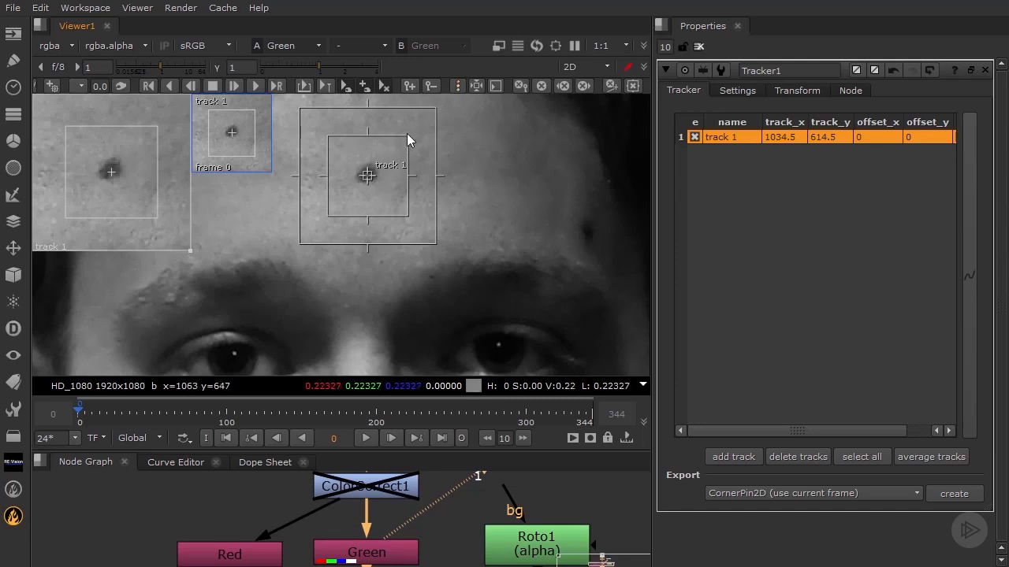
# Shrink the track's pattern box closely around the forehead marker and fit the search area with a wider margin around it.
pyautogui.moveTo(406, 135); pyautogui.dragTo(368, 173)
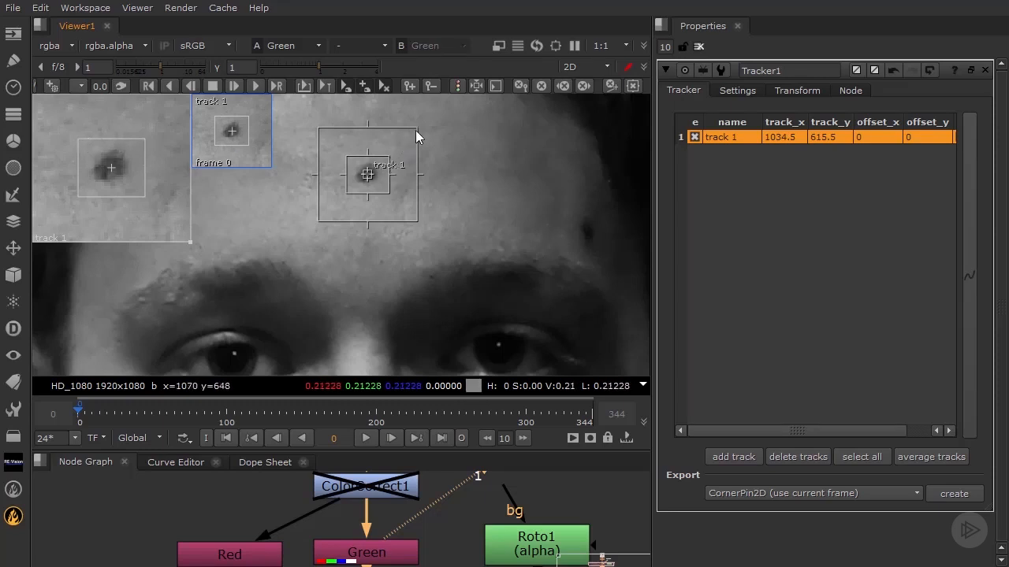
pyautogui.moveTo(417, 128); pyautogui.dragTo(422, 124)
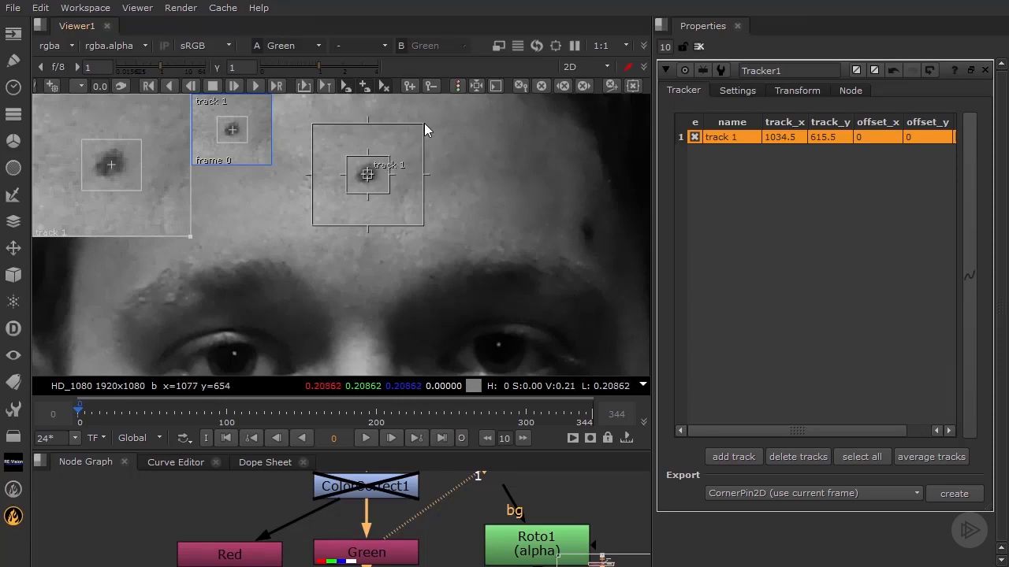
pyautogui.moveTo(422, 125)
pyautogui.mouseDown()
pyautogui.moveTo(458, 111)
pyautogui.moveTo(409, 134)
pyautogui.moveTo(421, 123)
pyautogui.mouseUp()
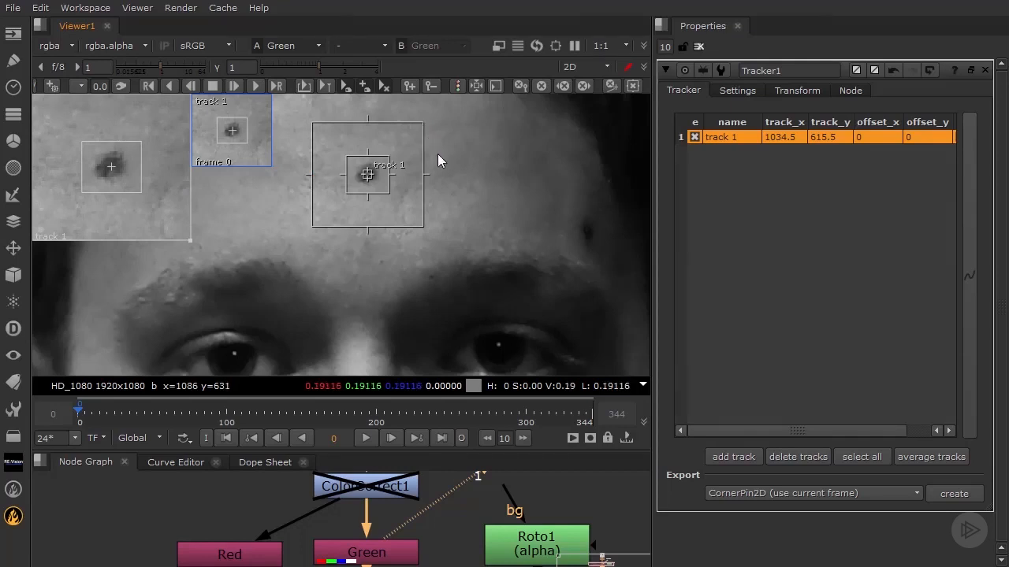
# Track the central forehead marker forward from frame 0 through to the last frame, 344.
pyautogui.scroll(-2, 473, 197)
pyautogui.scroll(-1, 481, 207)
pyautogui.moveTo(424, 240); pyautogui.dragTo(427, 240, button='middle')
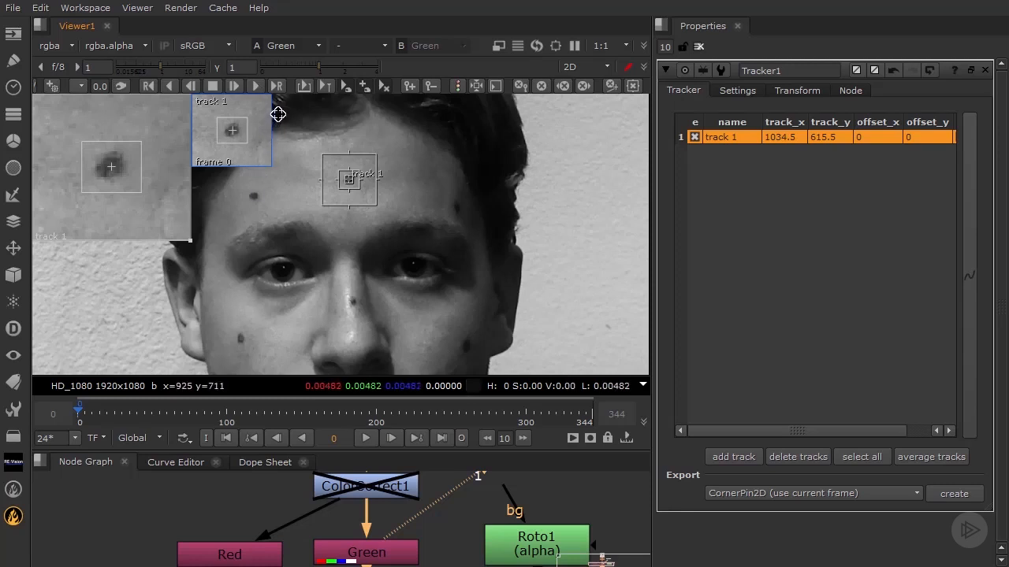
pyautogui.click(257, 85)
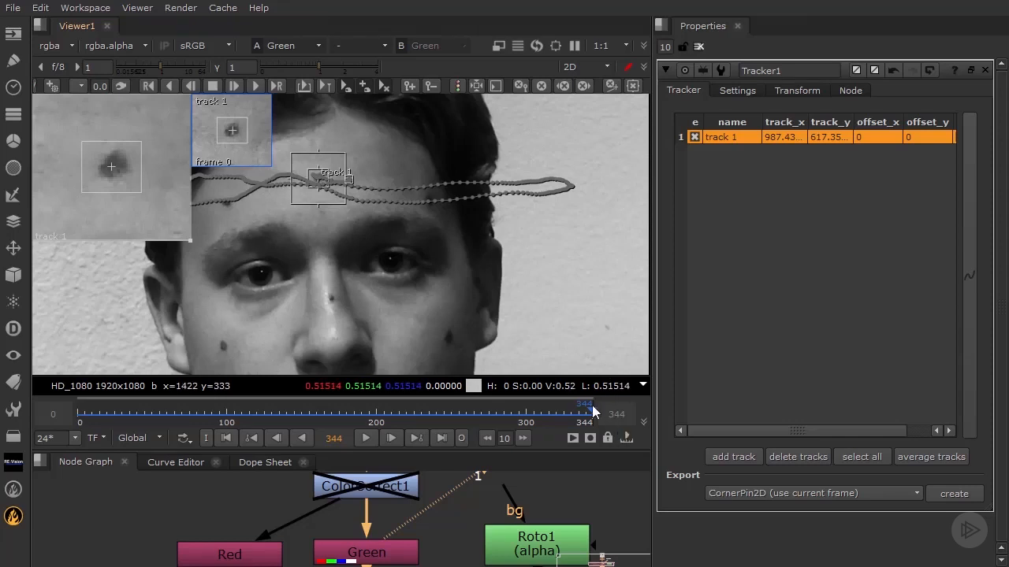
# Scrub back from the last frame to frame 258 and examine closely how track 1 sits on the forehead marker.
pyautogui.moveTo(591, 405); pyautogui.dragTo(545, 404)
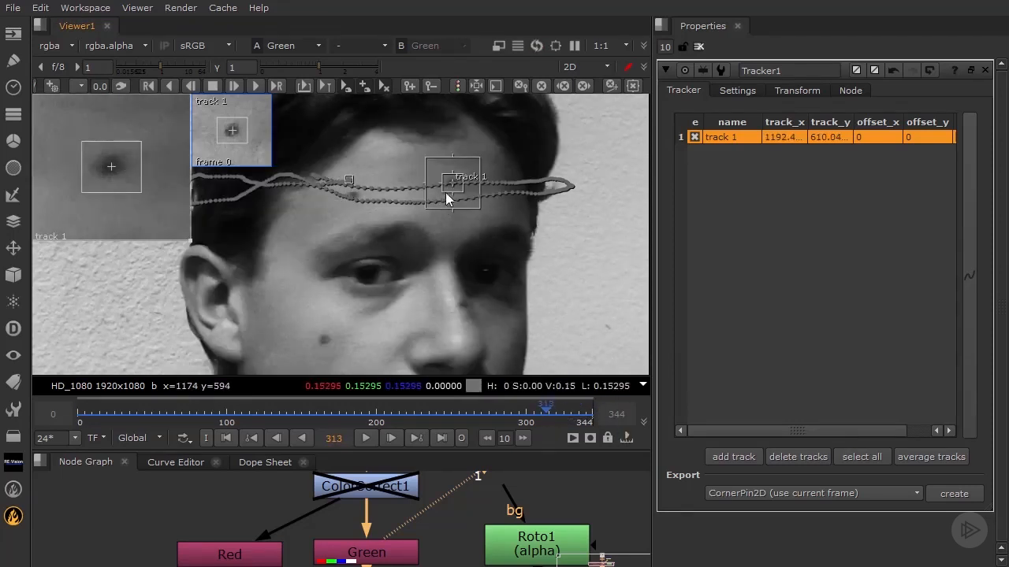
pyautogui.click(527, 411)
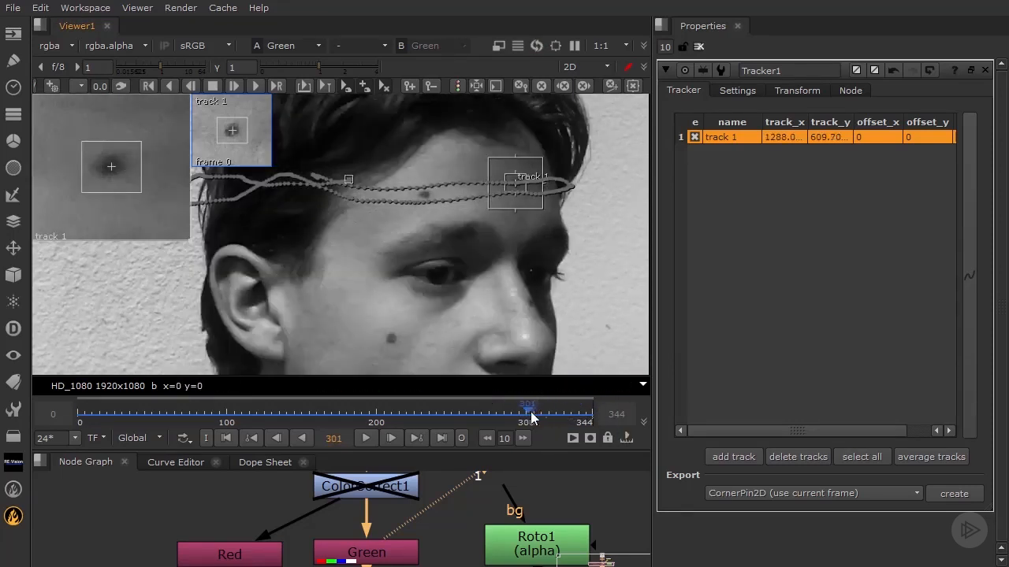
pyautogui.moveTo(530, 411); pyautogui.dragTo(463, 409)
pyautogui.click(459, 409)
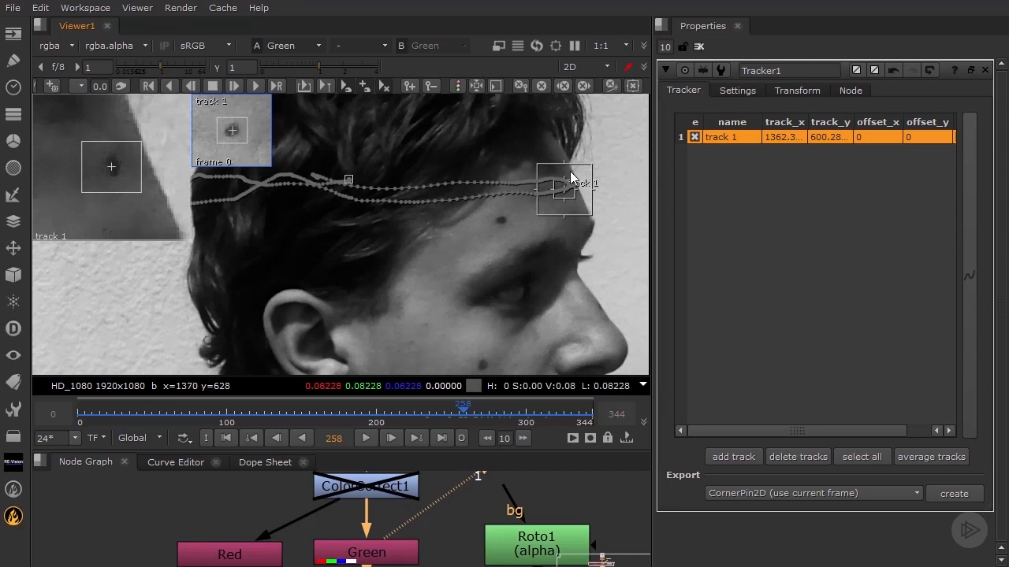
pyautogui.scroll(2, 584, 188)
pyautogui.scroll(4, 576, 176)
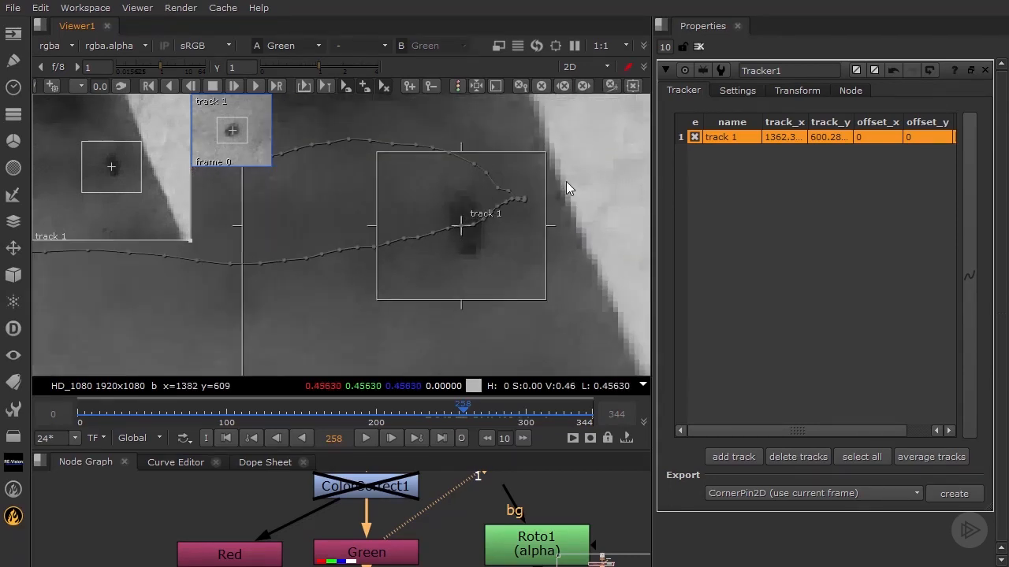
pyautogui.scroll(3, 474, 210)
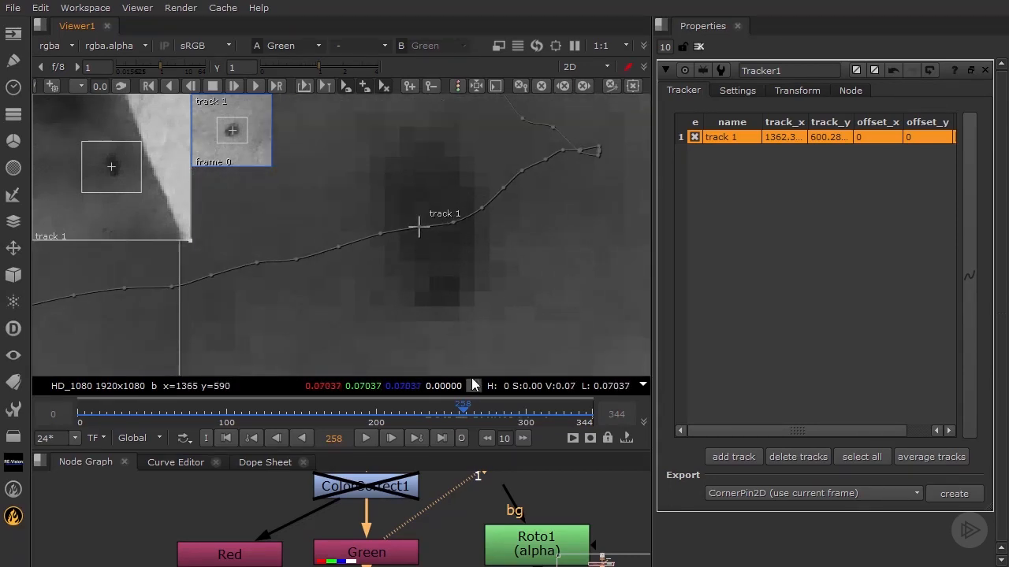
# At frame 268, move track 1 onto the centre of the forehead marker, at about x 1375.5, y 605.0.
pyautogui.moveTo(463, 408); pyautogui.dragTo(477, 400)
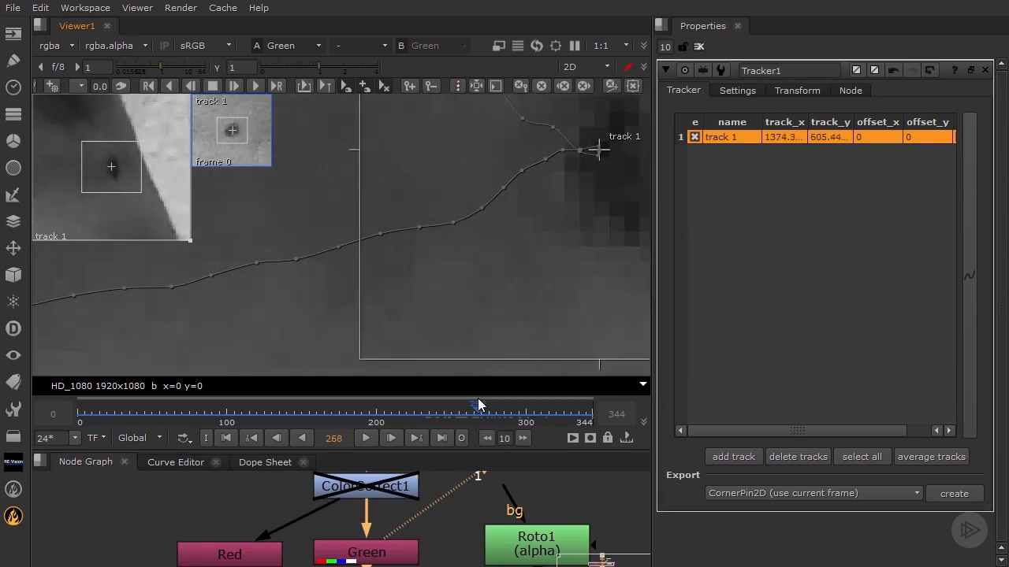
pyautogui.moveTo(523, 160); pyautogui.dragTo(346, 169, button='middle')
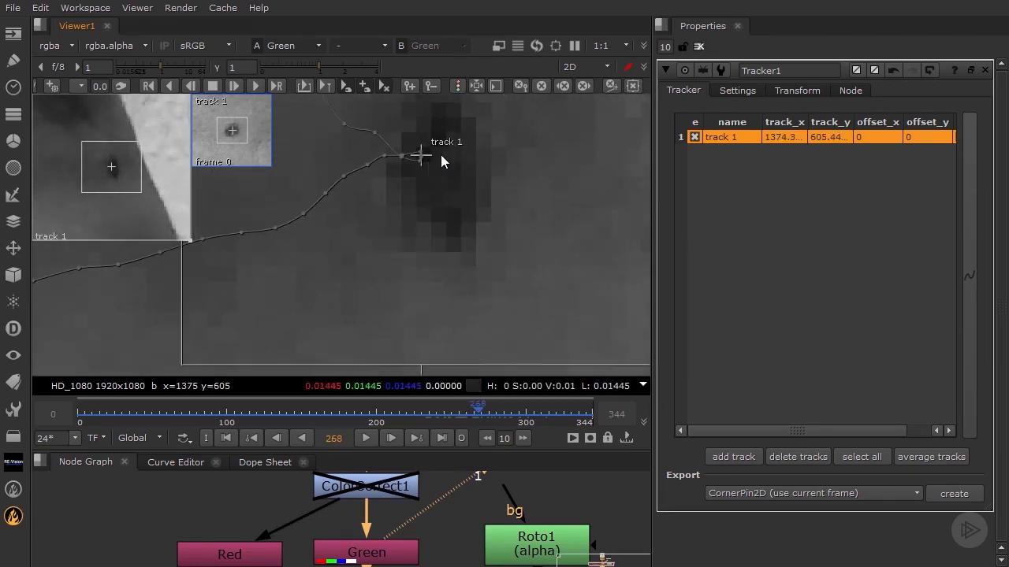
pyautogui.scroll(2, 445, 156)
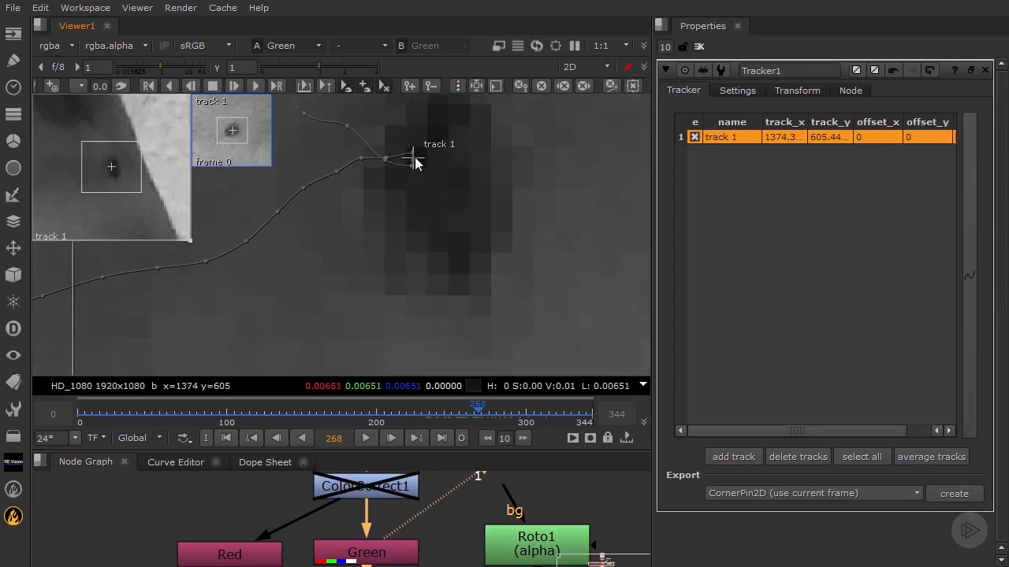
pyautogui.moveTo(119, 173); pyautogui.dragTo(132, 187)
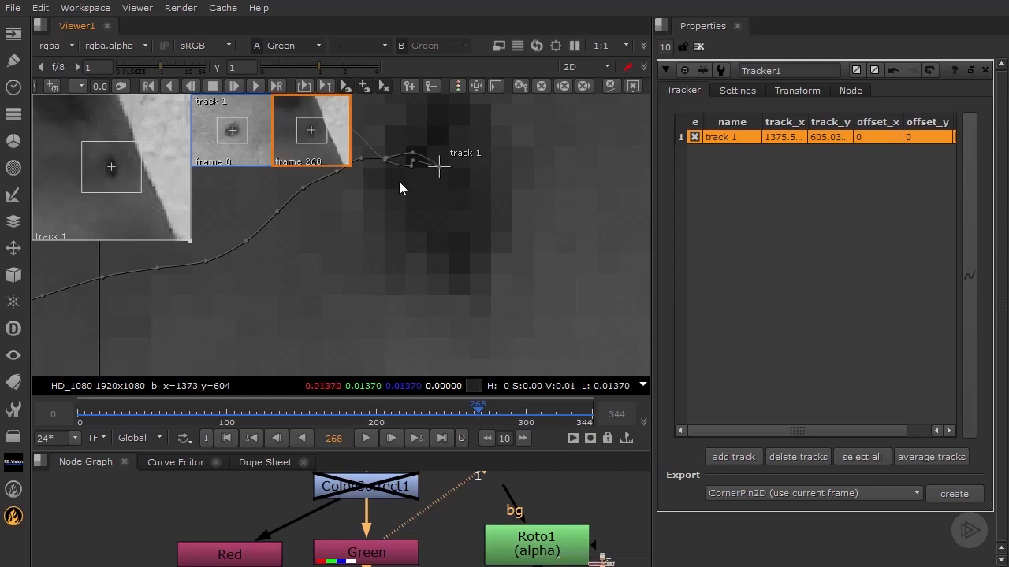
# Re-centre track 1 on the forehead marker at frames 267 and 266.
pyautogui.press('Left')
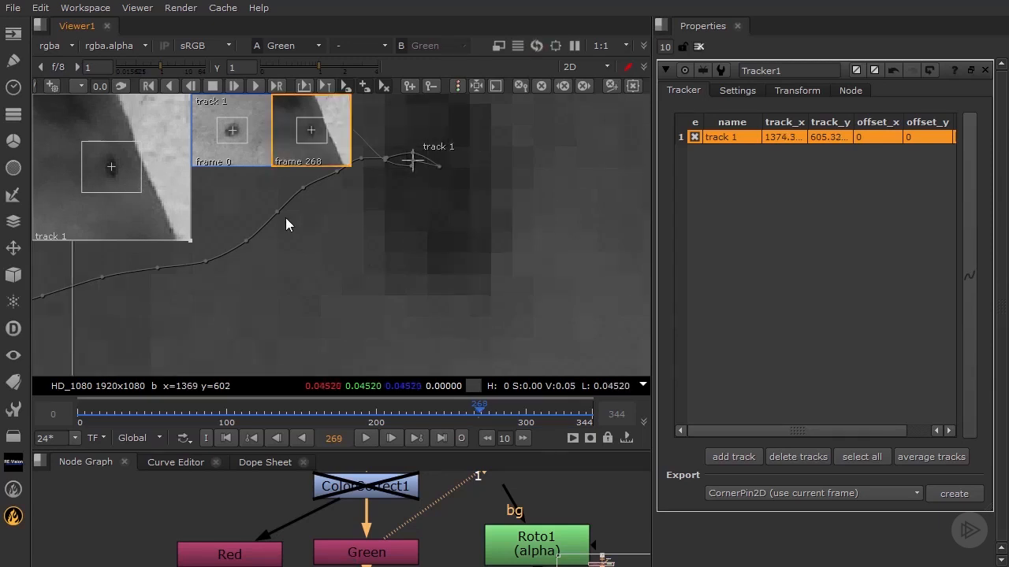
pyautogui.moveTo(166, 190); pyautogui.dragTo(152, 189)
pyautogui.press('Right')
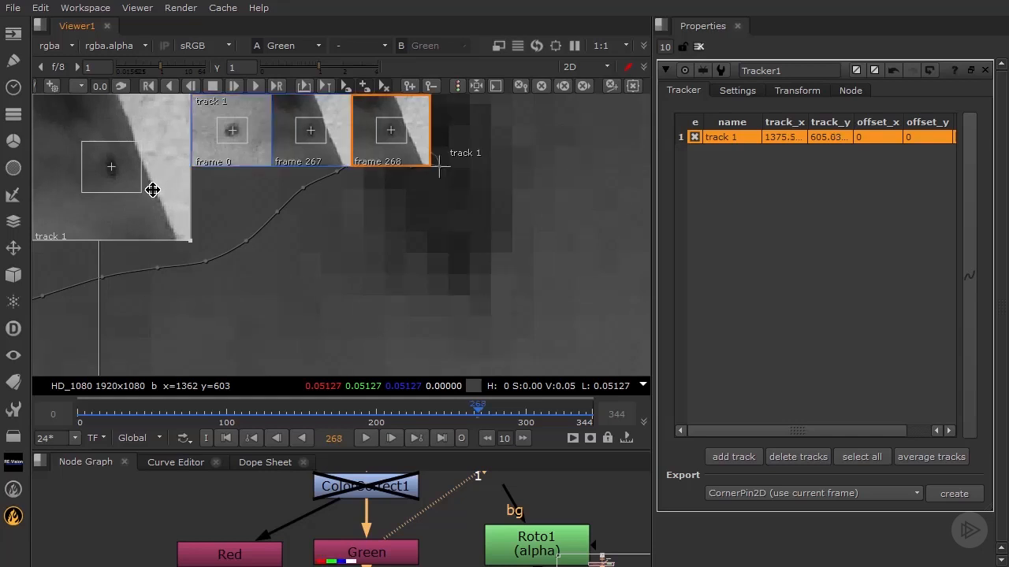
pyautogui.press('Left')
pyautogui.press('Left')
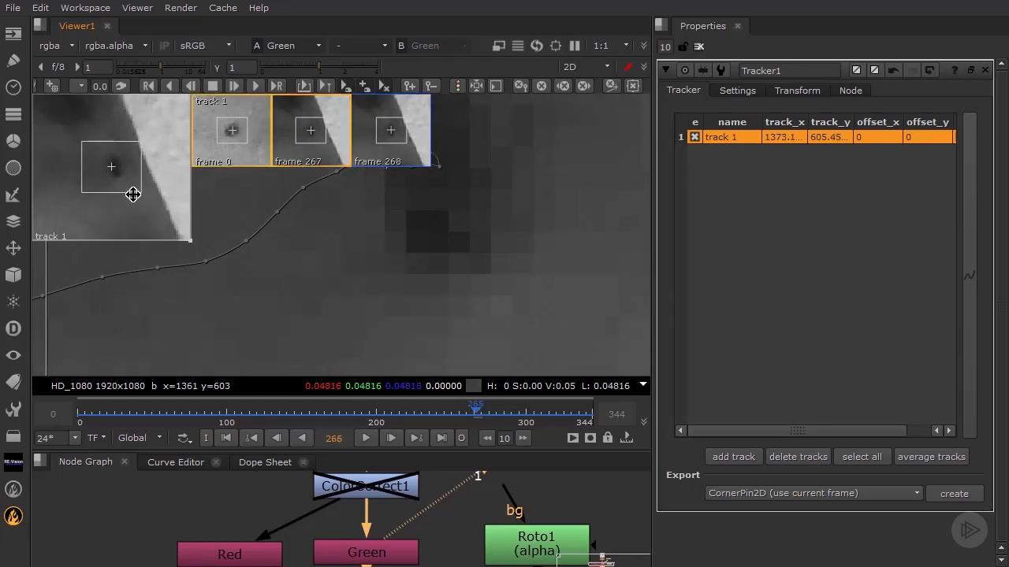
pyautogui.moveTo(130, 194); pyautogui.dragTo(154, 206)
# Re-centre track 1 at frames 265, 264 and 263, and step back frame by frame to 257 to check it.
pyautogui.press('Left')
pyautogui.press('Left')
pyautogui.press('Left')
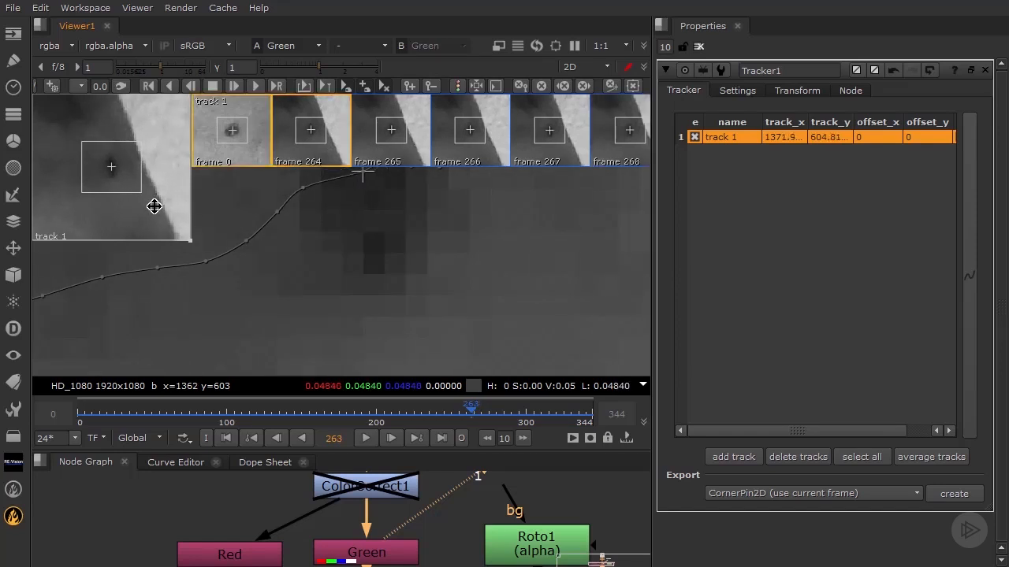
pyautogui.press('Left')
pyautogui.press('Left')
pyautogui.press('Left')
pyautogui.press('Left')
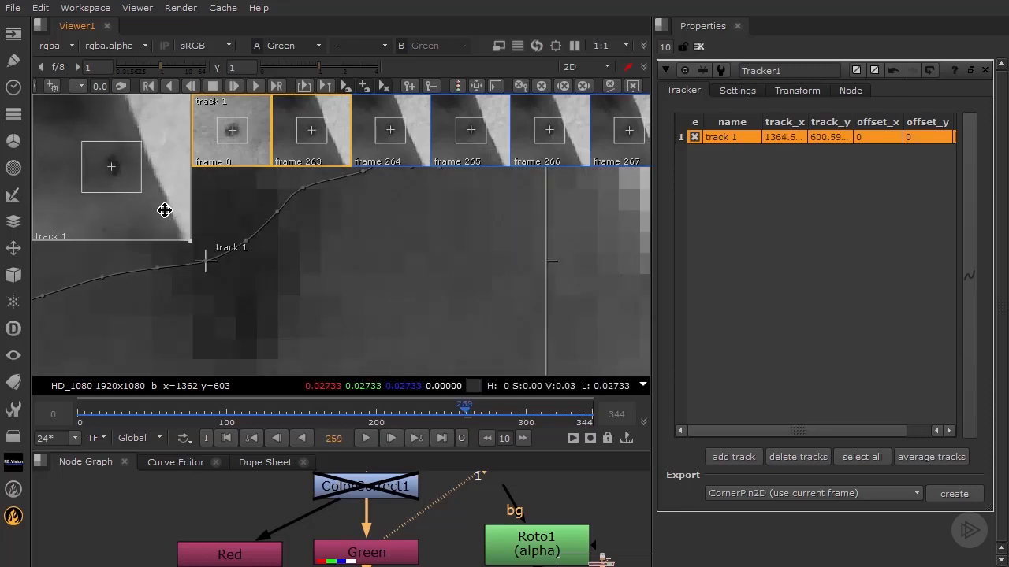
pyautogui.press('Left')
pyautogui.press('Left')
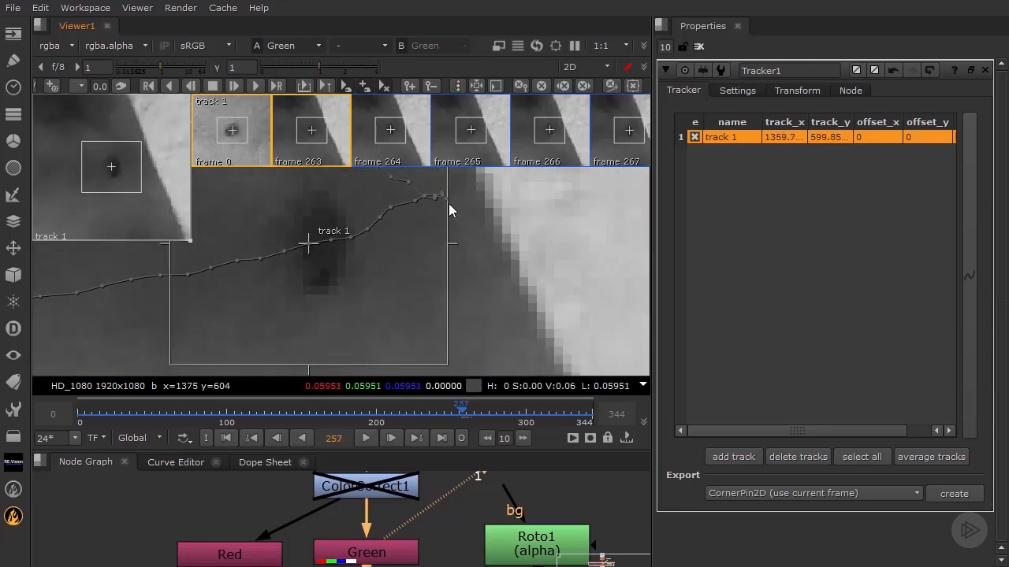
# View the lower face and its markers at frame 257, and return to frame 0.
pyautogui.scroll(-5, 480, 278)
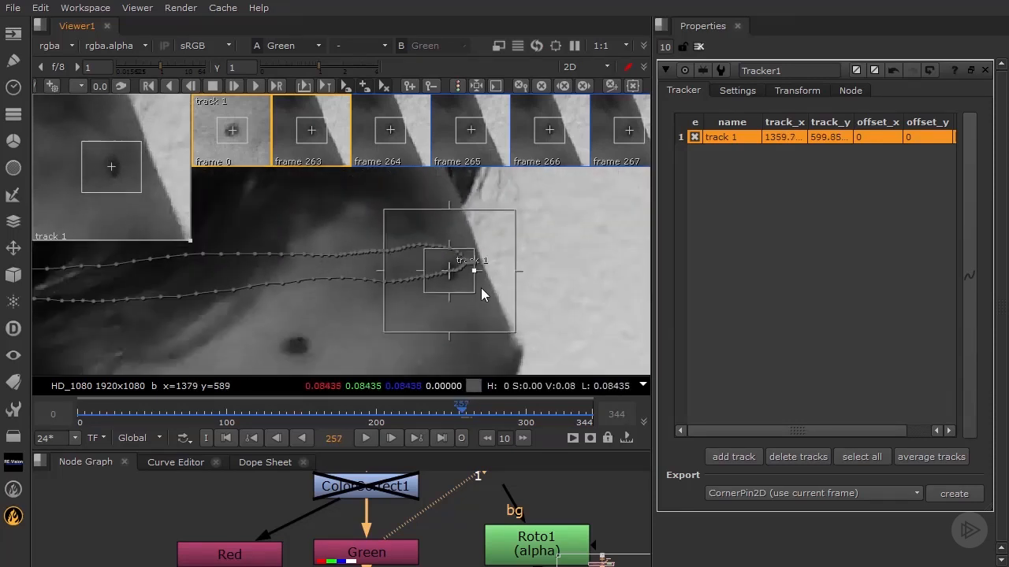
pyautogui.scroll(-3, 480, 290)
pyautogui.moveTo(513, 324); pyautogui.dragTo(510, 239, button='middle')
pyautogui.moveTo(489, 352); pyautogui.dragTo(477, 257, button='middle')
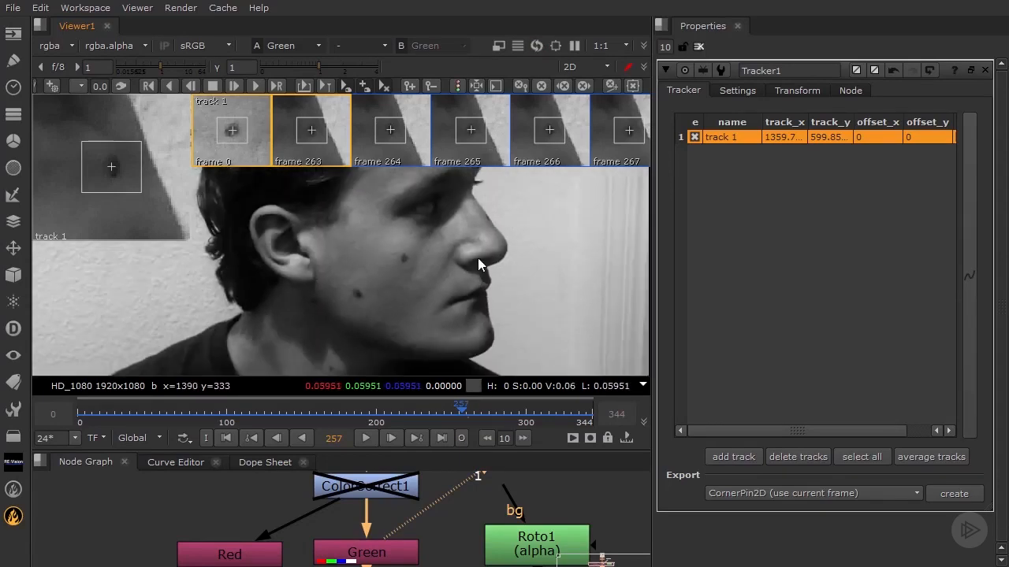
pyautogui.scroll(-2, 478, 258)
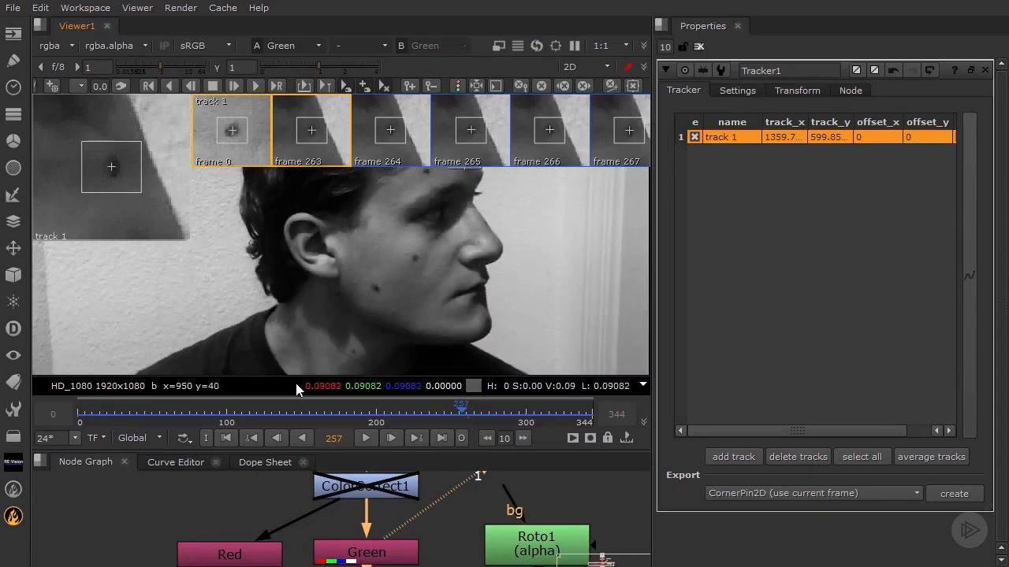
pyautogui.click(227, 438)
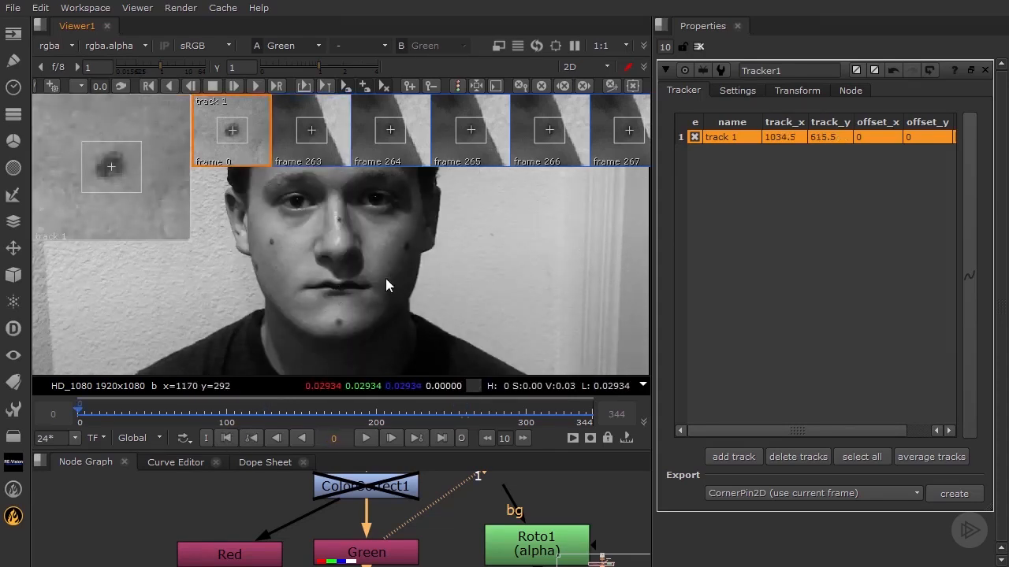
# Scrub from frame 0 to frame 77 to examine the cheek markers during the head turn, and go back to frame 0.
pyautogui.scroll(3, 266, 254)
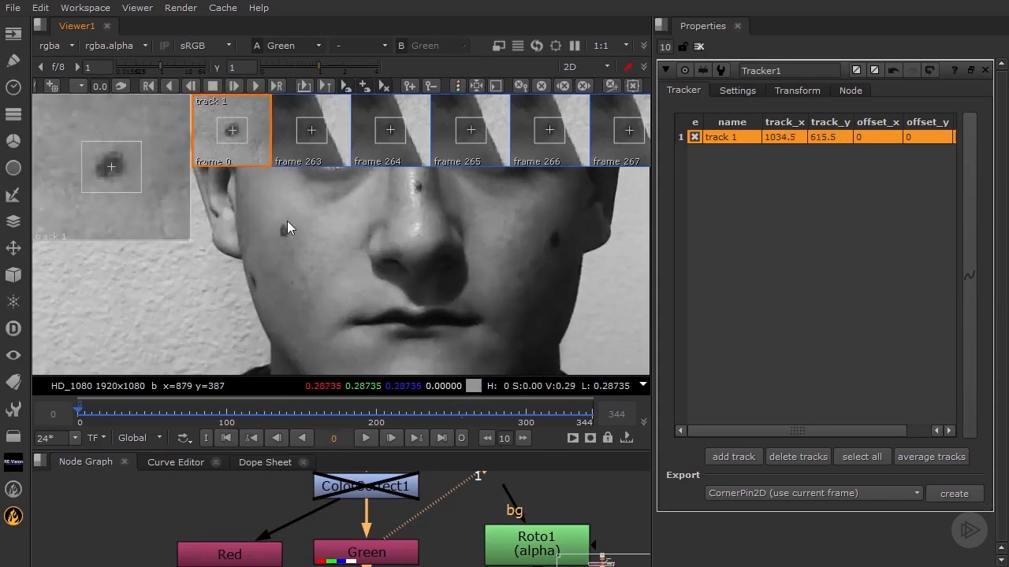
pyautogui.moveTo(295, 267); pyautogui.dragTo(341, 330, button='middle')
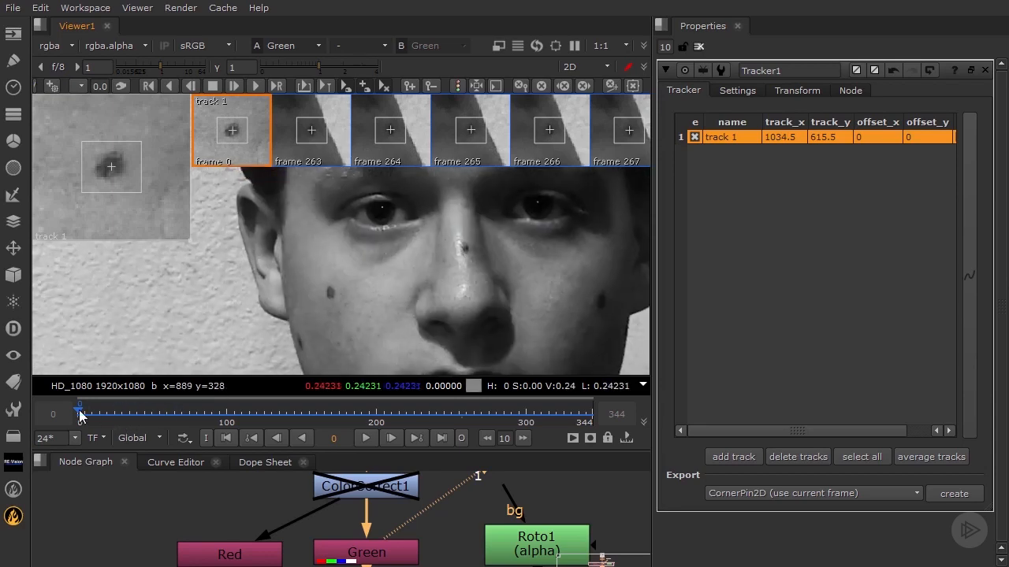
pyautogui.moveTo(80, 416); pyautogui.dragTo(195, 413)
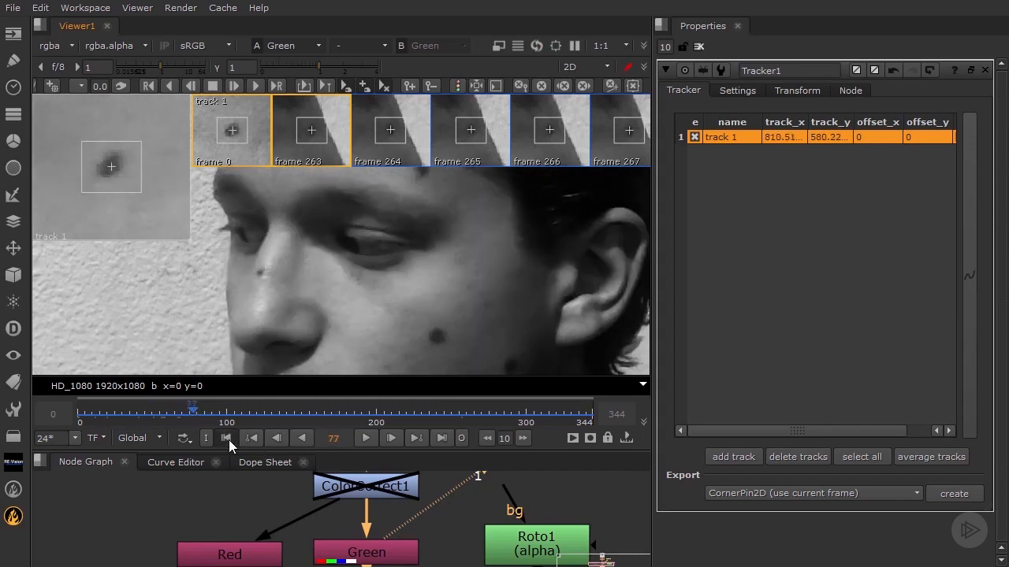
pyautogui.click(226, 438)
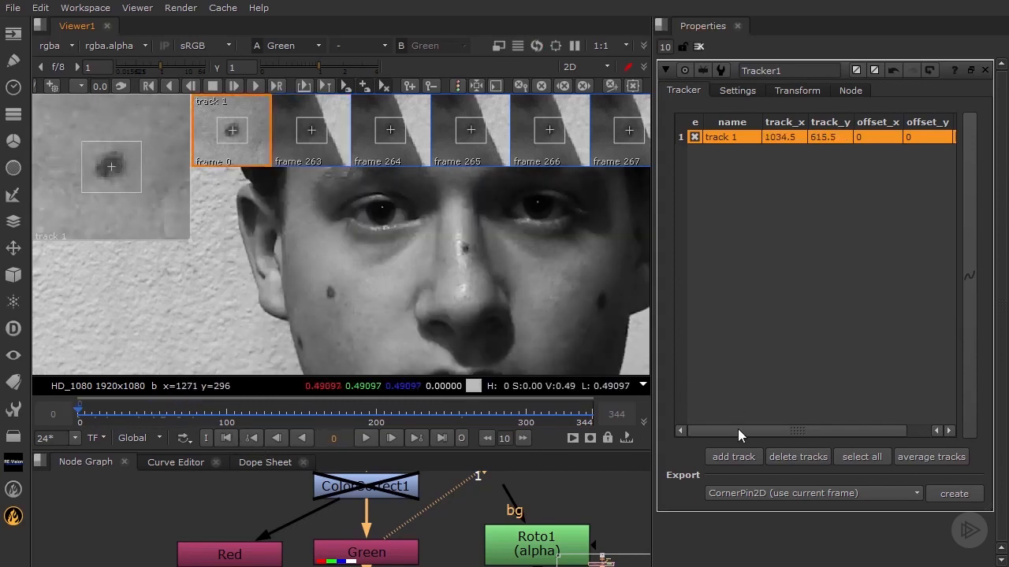
# Add a second track on the cheek marker near the ear, at x 870, y 373, and shrink its pattern and search boxes around it.
pyautogui.click(738, 460)
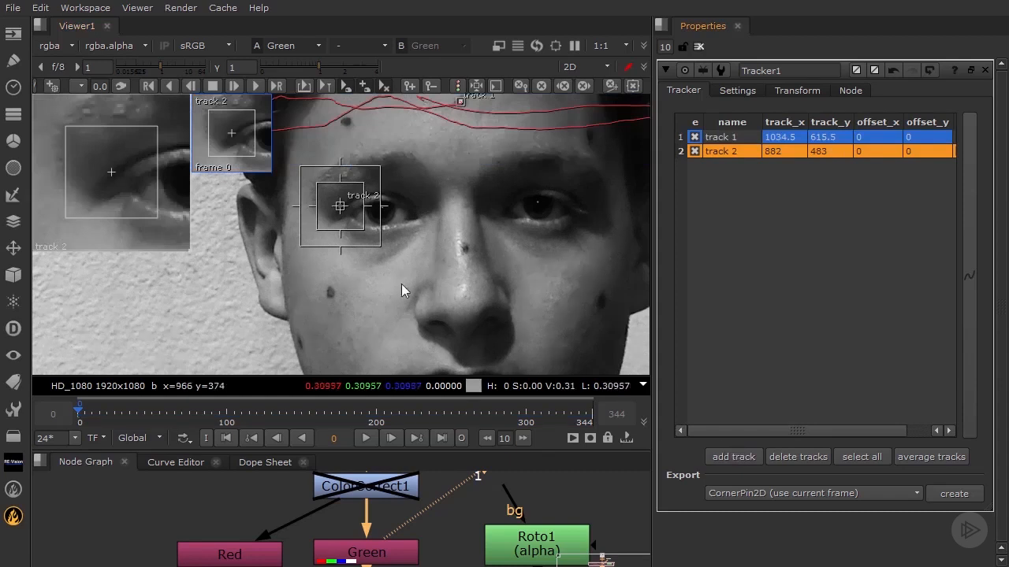
pyautogui.moveTo(339, 209); pyautogui.dragTo(330, 297)
pyautogui.scroll(3, 125, 173)
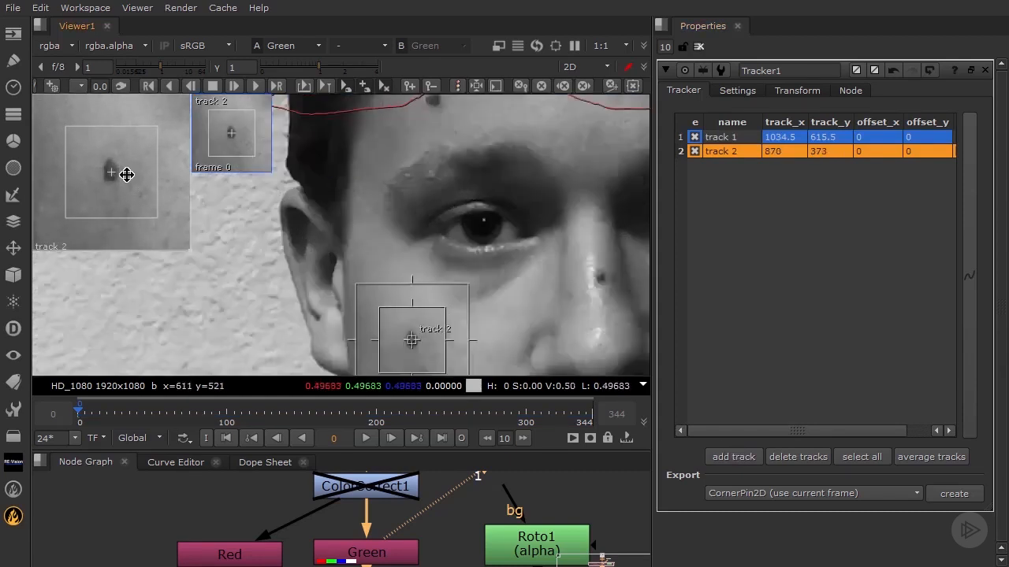
pyautogui.moveTo(533, 323); pyautogui.dragTo(485, 204, button='middle')
pyautogui.scroll(2, 482, 207)
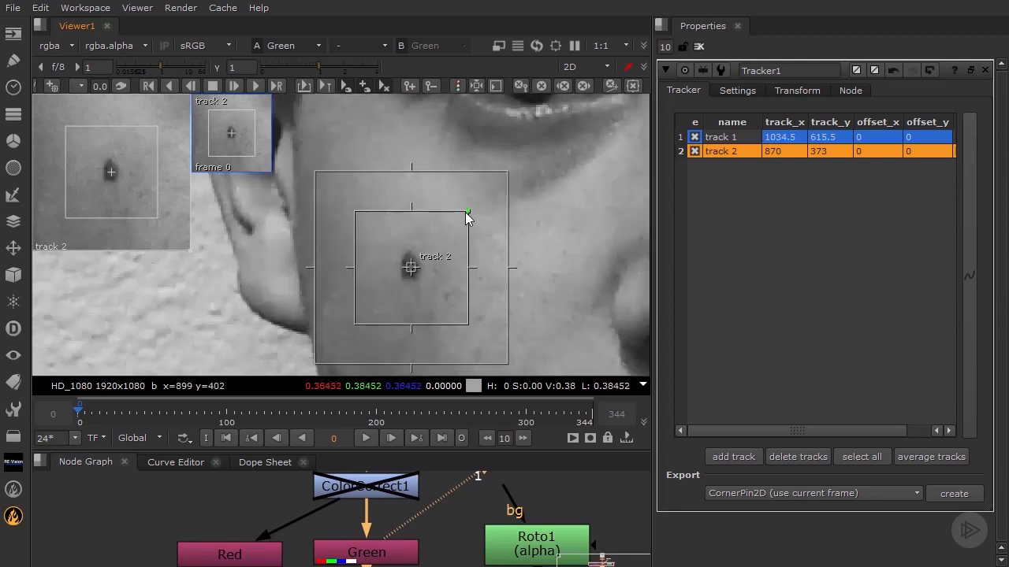
pyautogui.moveTo(465, 212); pyautogui.dragTo(437, 244)
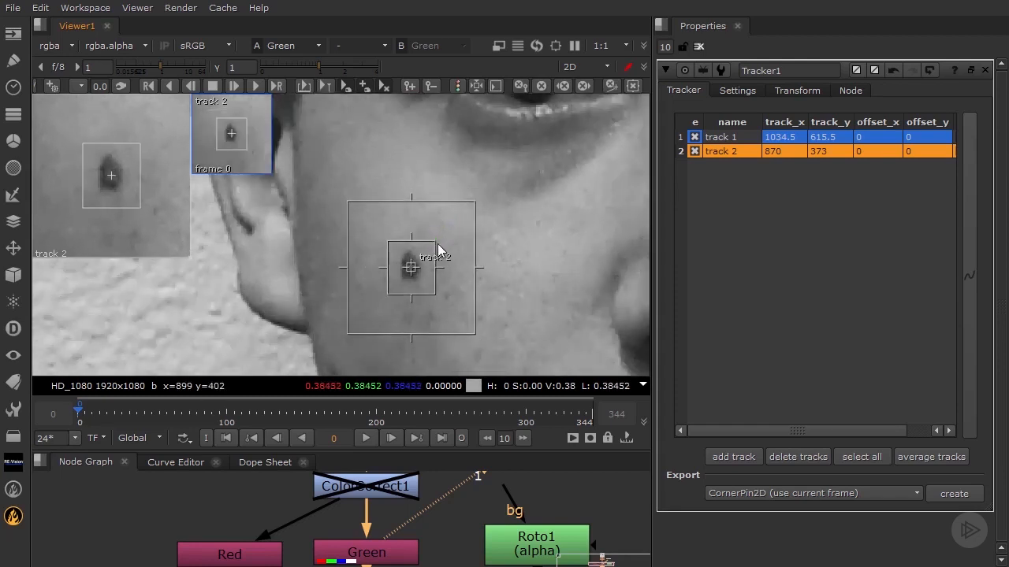
# Track the cheek marker forward from frame 0 and stop the tracking at frame 64.
pyautogui.scroll(-3, 460, 268)
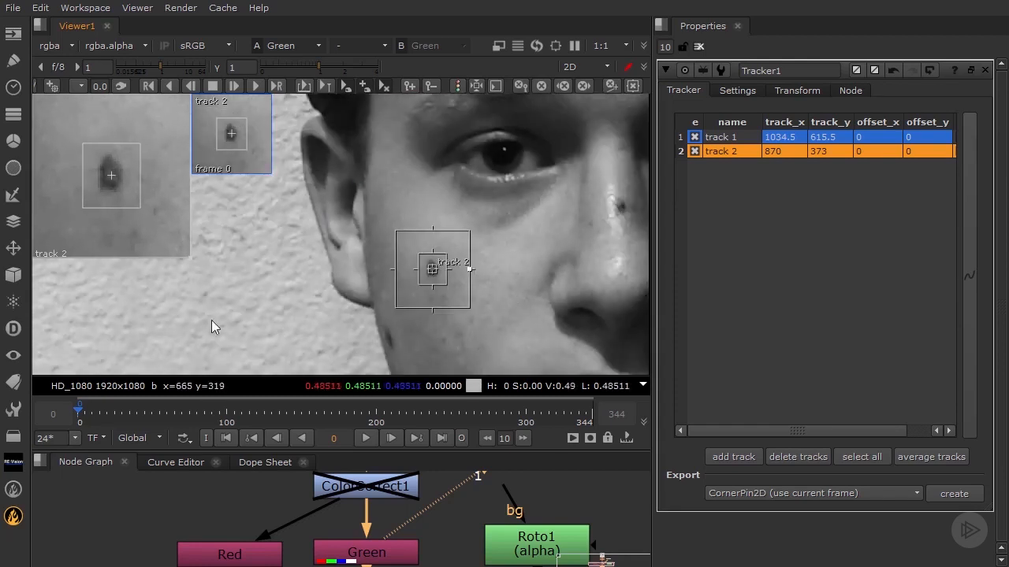
pyautogui.click(258, 89)
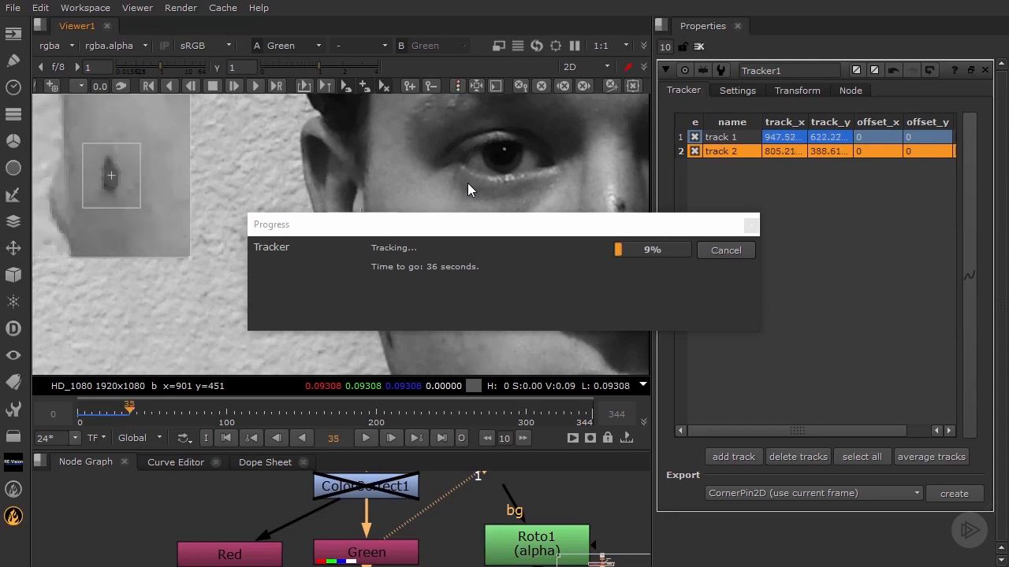
pyautogui.click(724, 251)
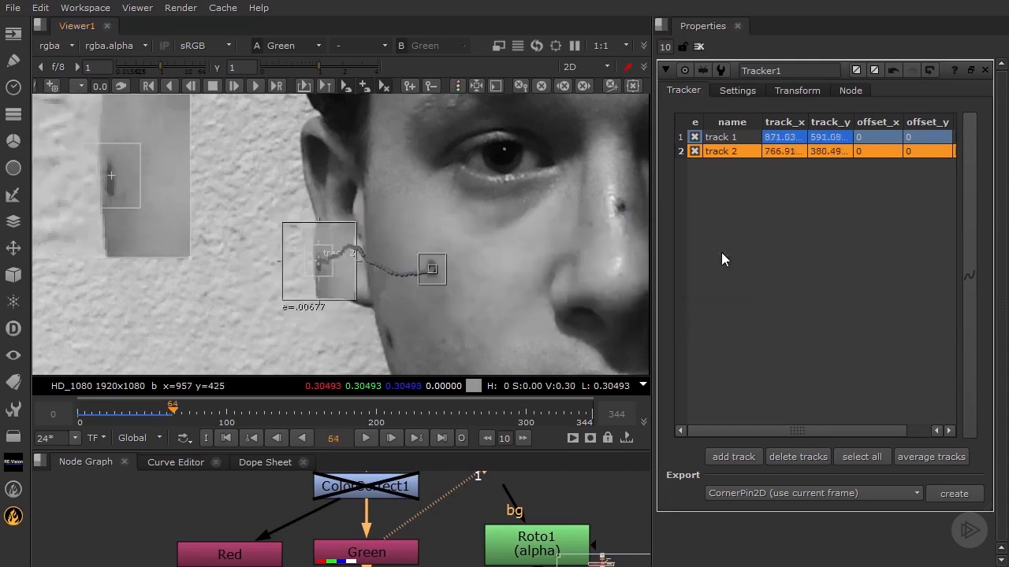
# Go back to frame 40, where track 2 still sits on the marker, and clear its tracking data after that frame.
pyautogui.scroll(5, 316, 263)
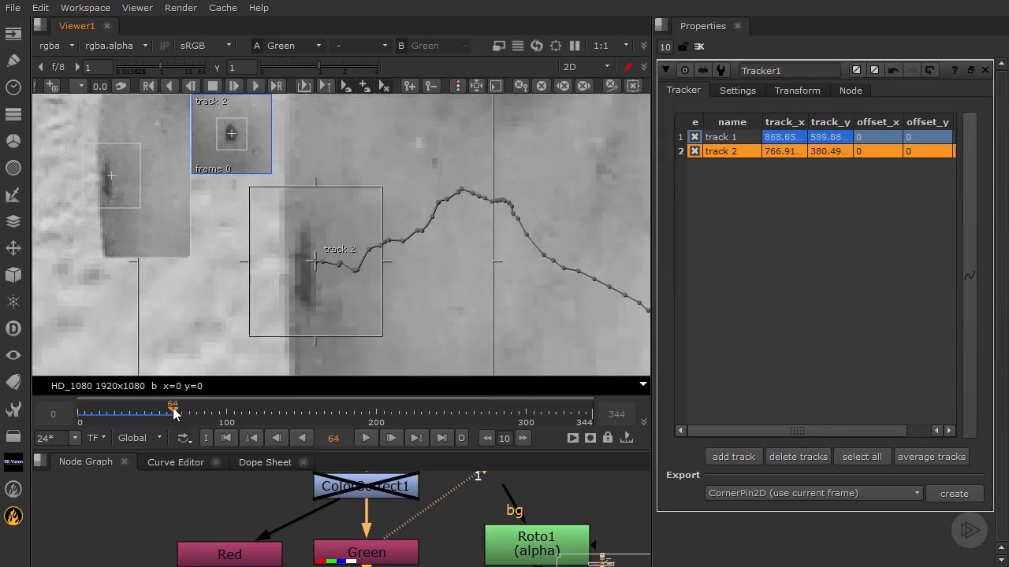
pyautogui.moveTo(173, 410); pyautogui.dragTo(137, 410)
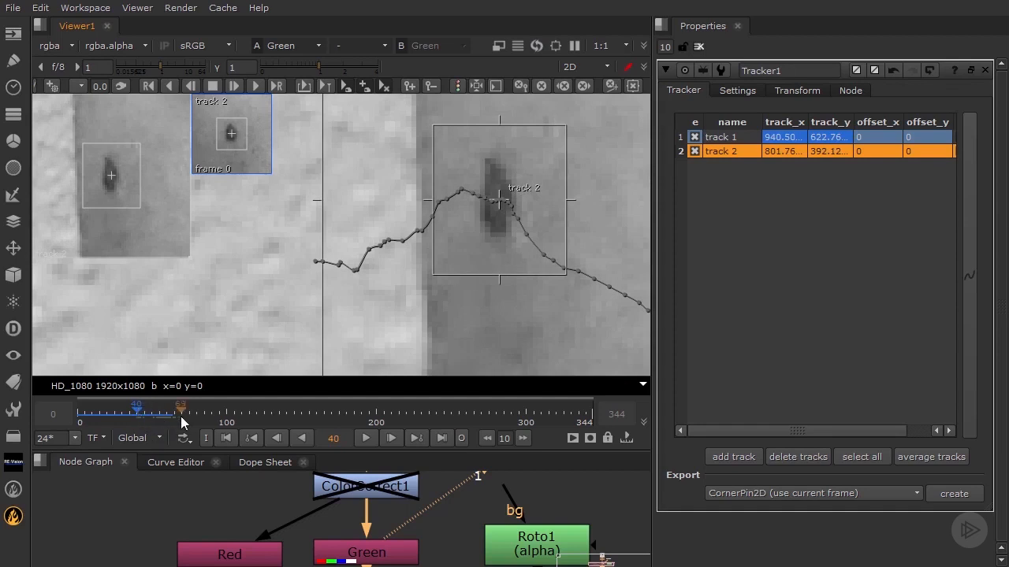
pyautogui.click(584, 85)
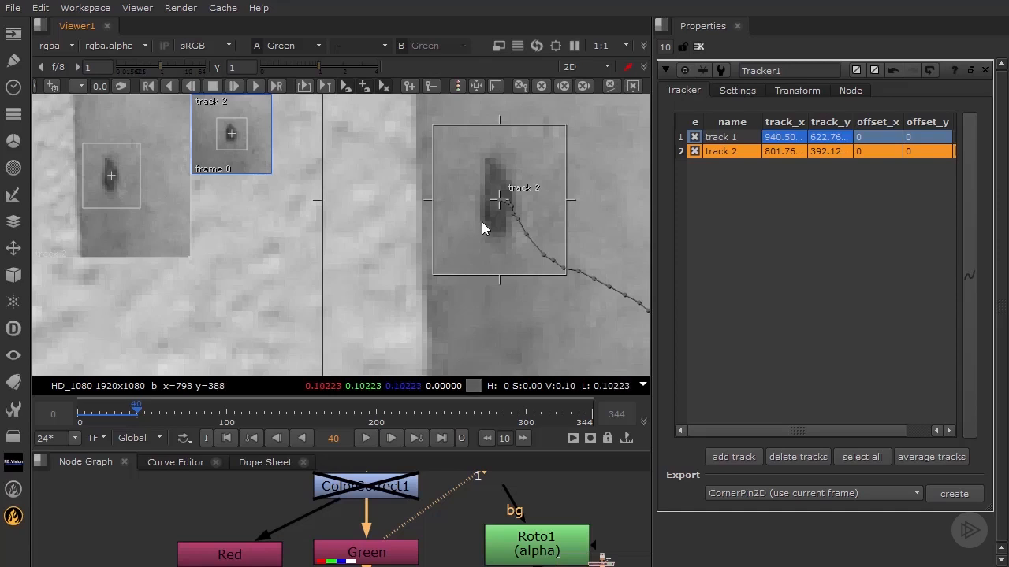
# Go to frame 202 and add a third track on the cheek marker near the ear, at about x 833, y 342.
pyautogui.scroll(-6, 543, 263)
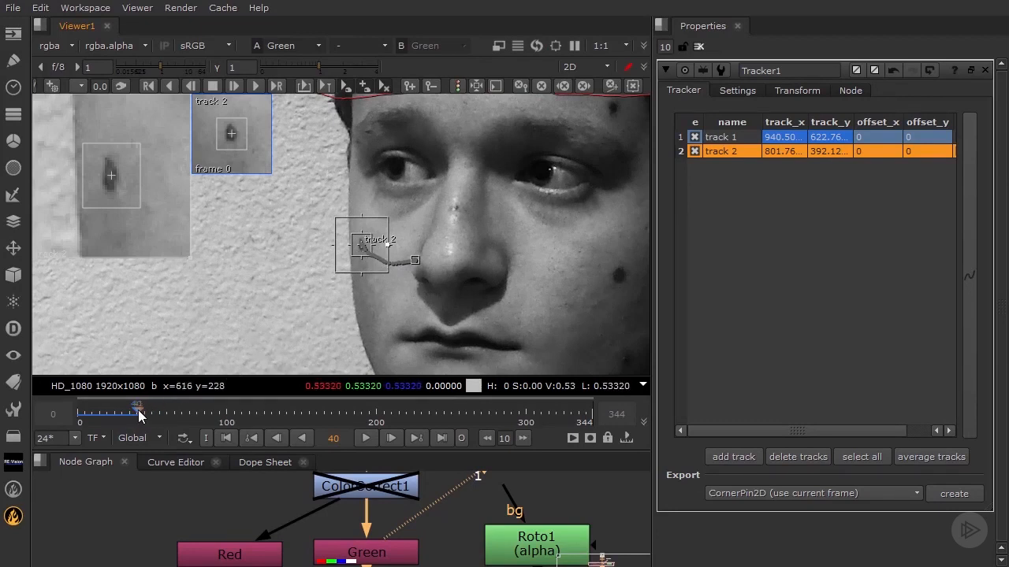
pyautogui.moveTo(138, 409); pyautogui.dragTo(380, 416)
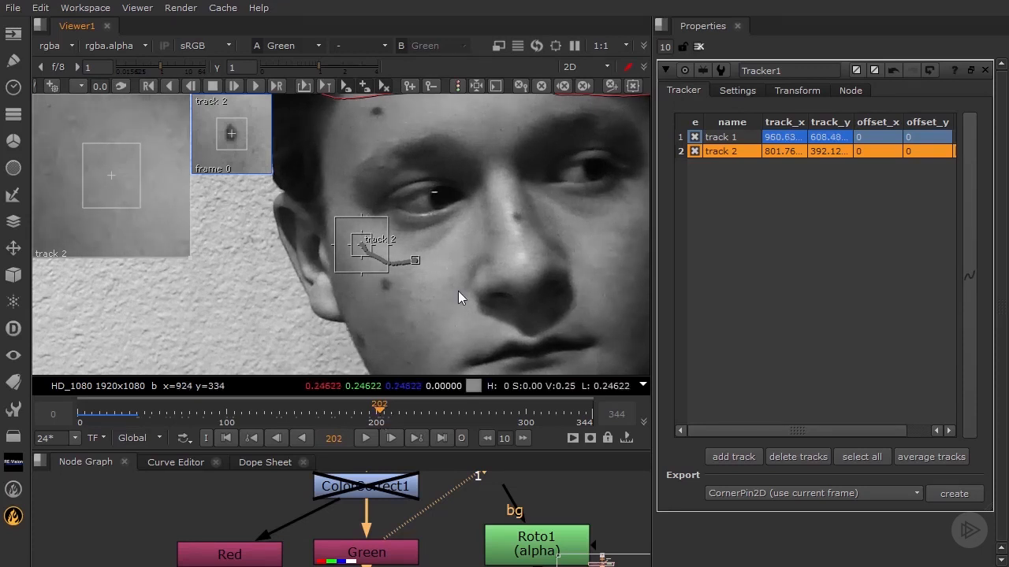
pyautogui.click(731, 454)
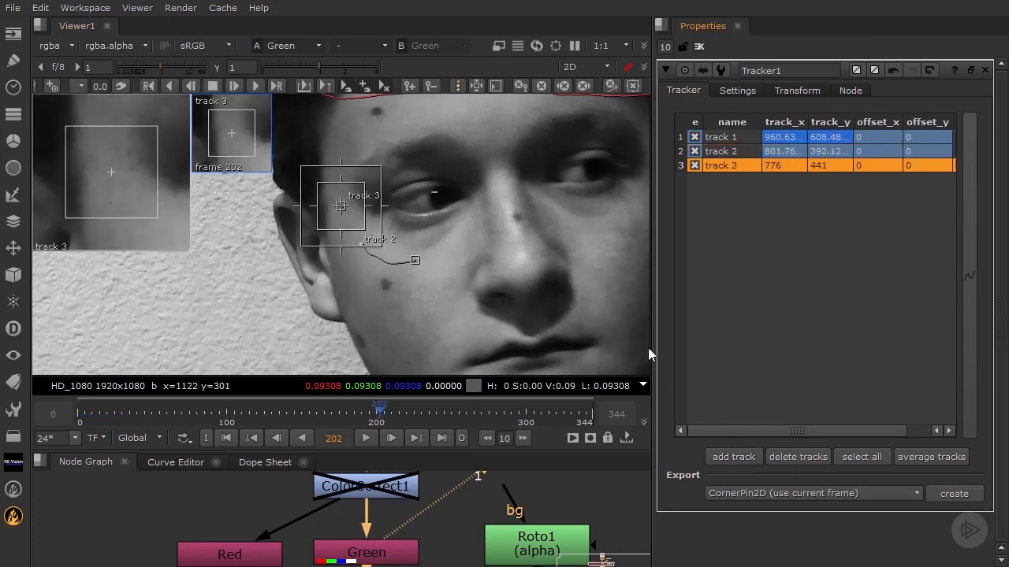
pyautogui.moveTo(342, 209); pyautogui.dragTo(385, 291)
# Shrink track 3's pattern and search boxes tightly around the cheek marker.
pyautogui.scroll(3, 387, 288)
pyautogui.scroll(2, 387, 288)
pyautogui.scroll(-2, 438, 252)
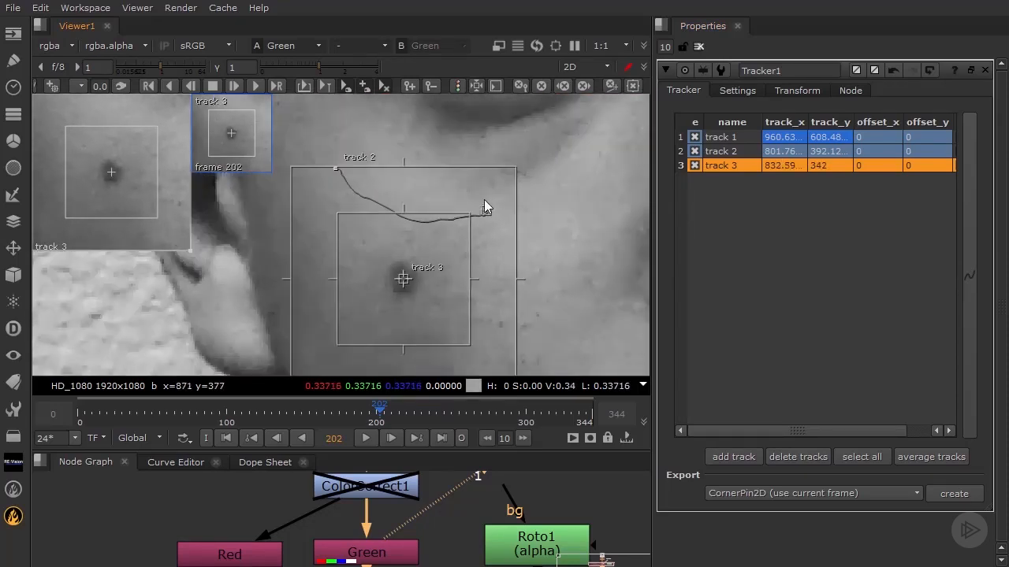
pyautogui.moveTo(469, 211); pyautogui.dragTo(433, 245)
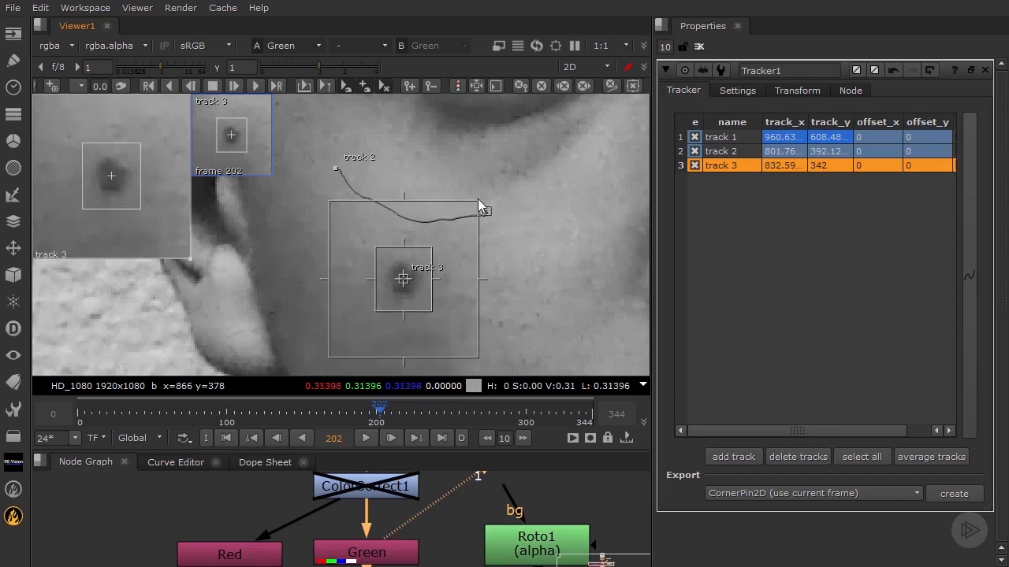
pyautogui.moveTo(478, 198); pyautogui.dragTo(474, 214)
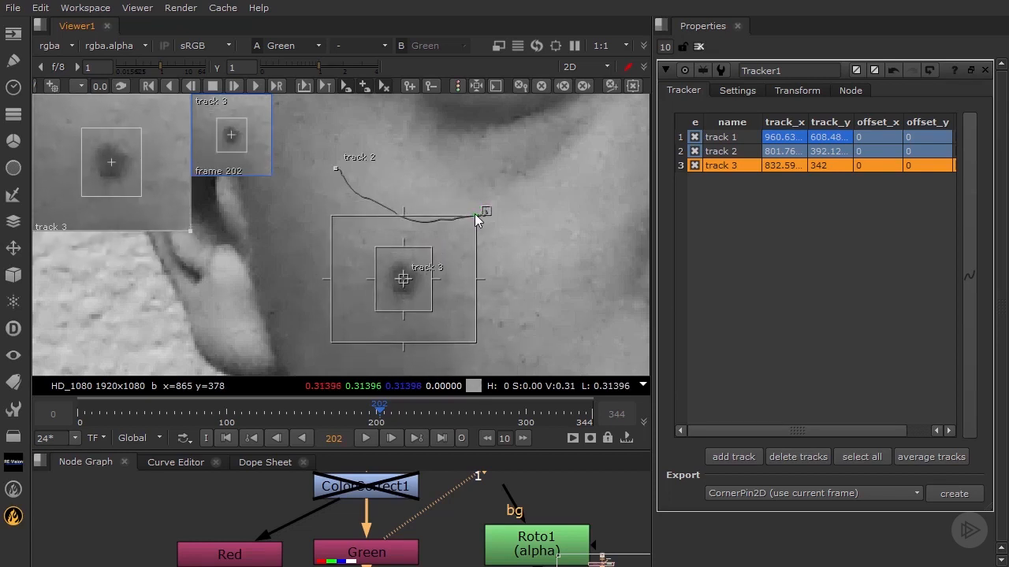
# Track the cheek marker forward from frame 202 to frame 344, and go back to frame 202.
pyautogui.scroll(-5, 497, 258)
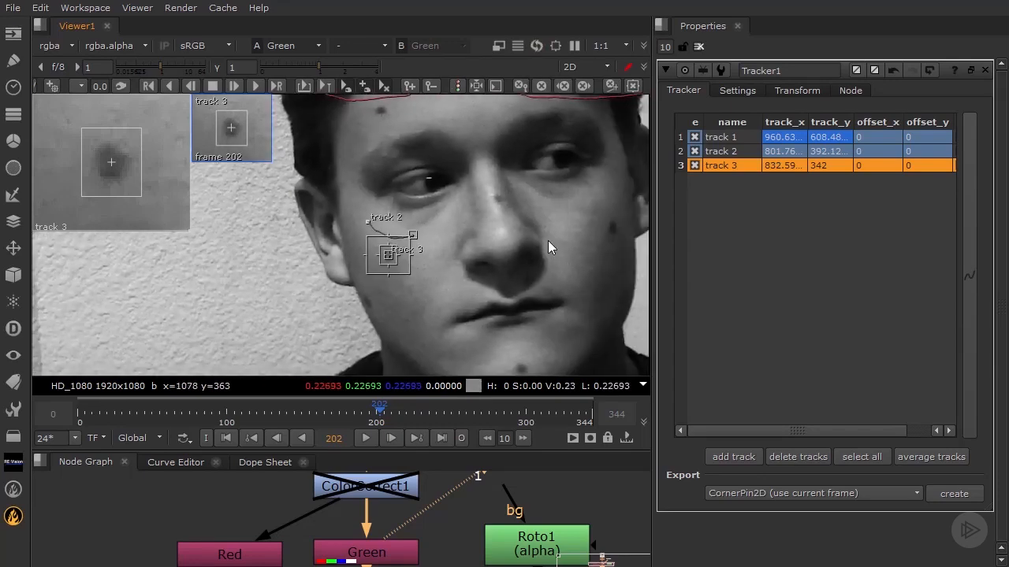
pyautogui.click(257, 87)
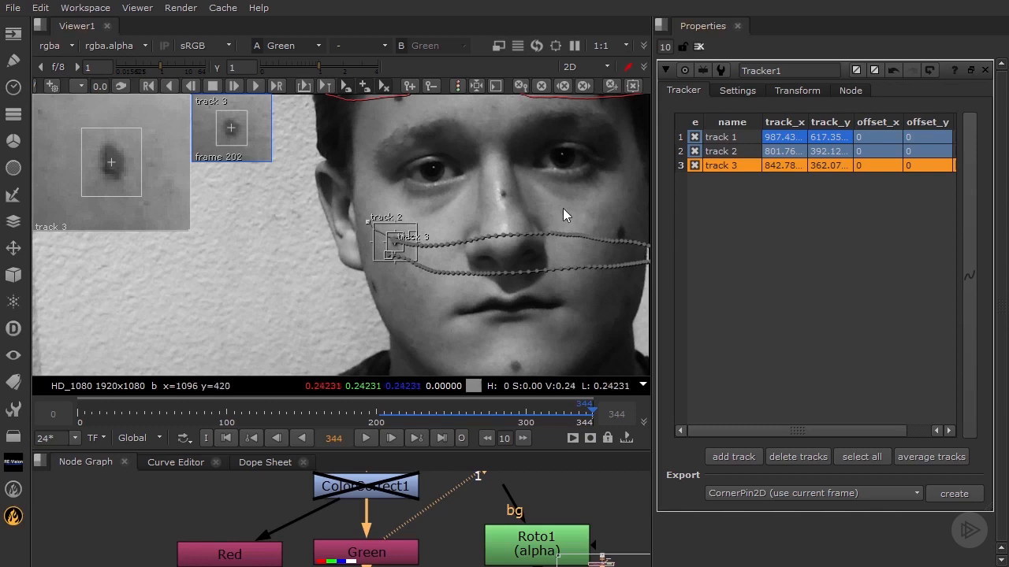
pyautogui.click(382, 415)
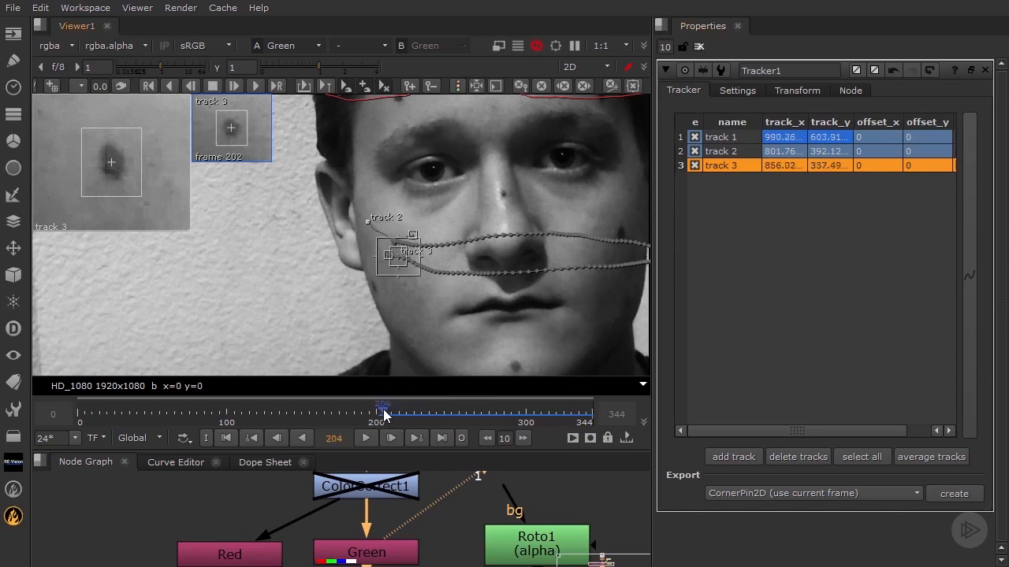
pyautogui.press('Left')
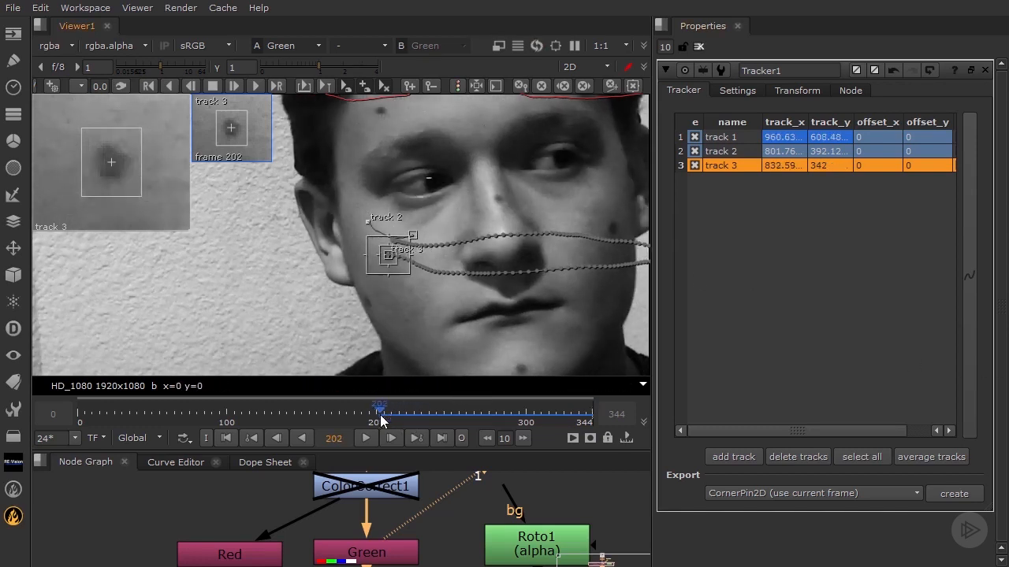
# Track the cheek marker backward from frame 202 and stop the tracking at frame 148.
pyautogui.scroll(4, 388, 255)
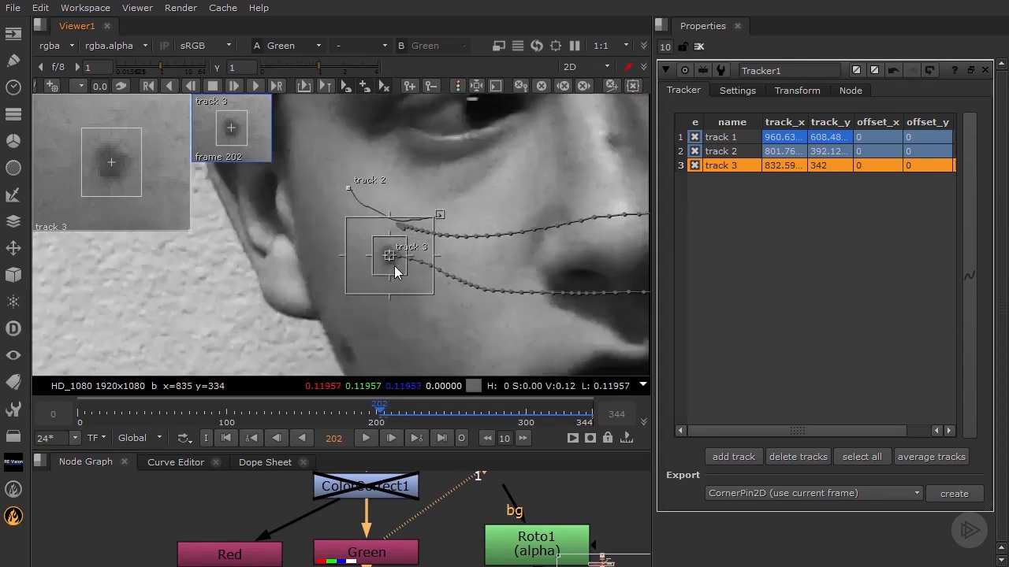
pyautogui.scroll(4, 395, 264)
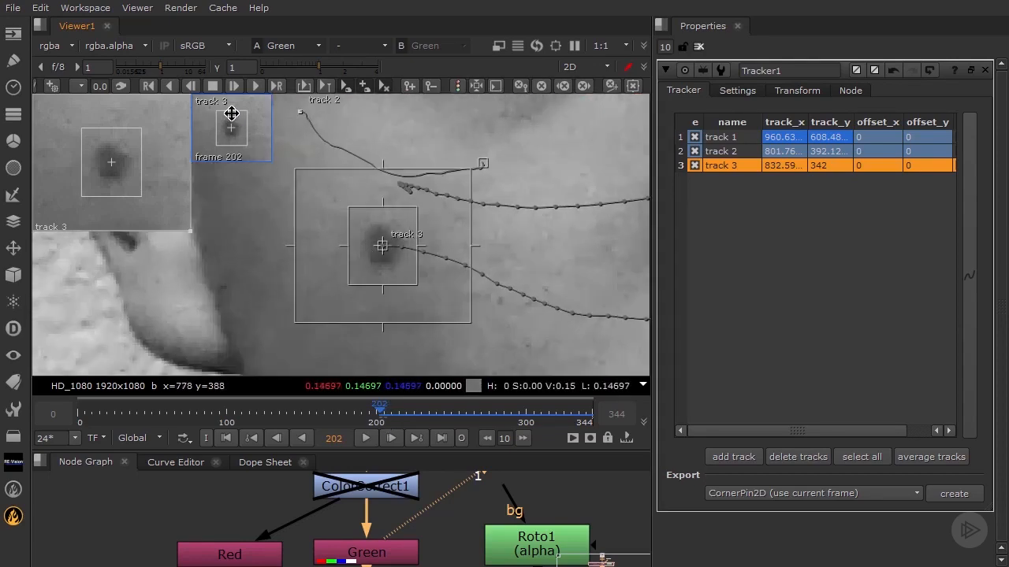
pyautogui.click(170, 85)
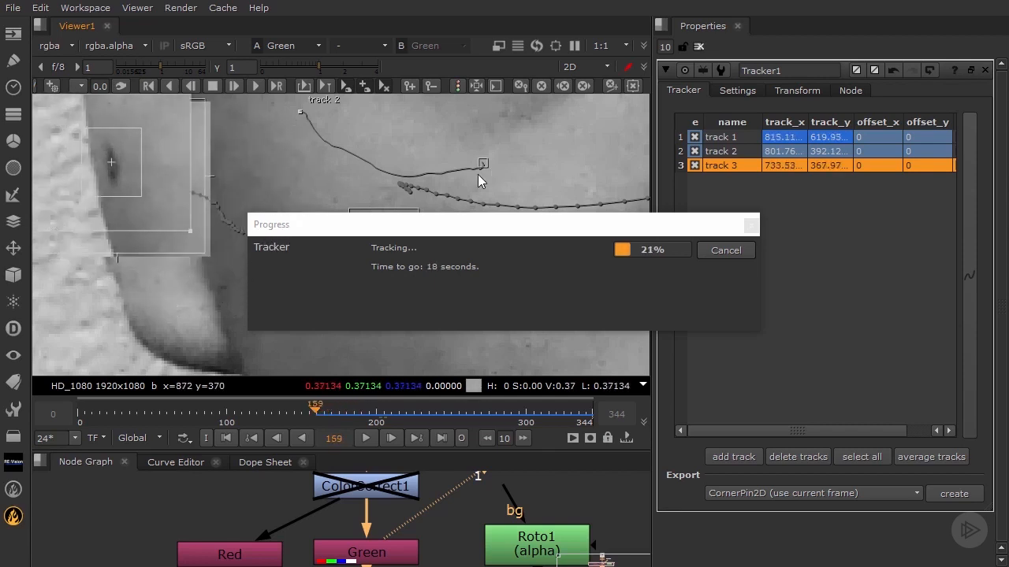
pyautogui.click(718, 249)
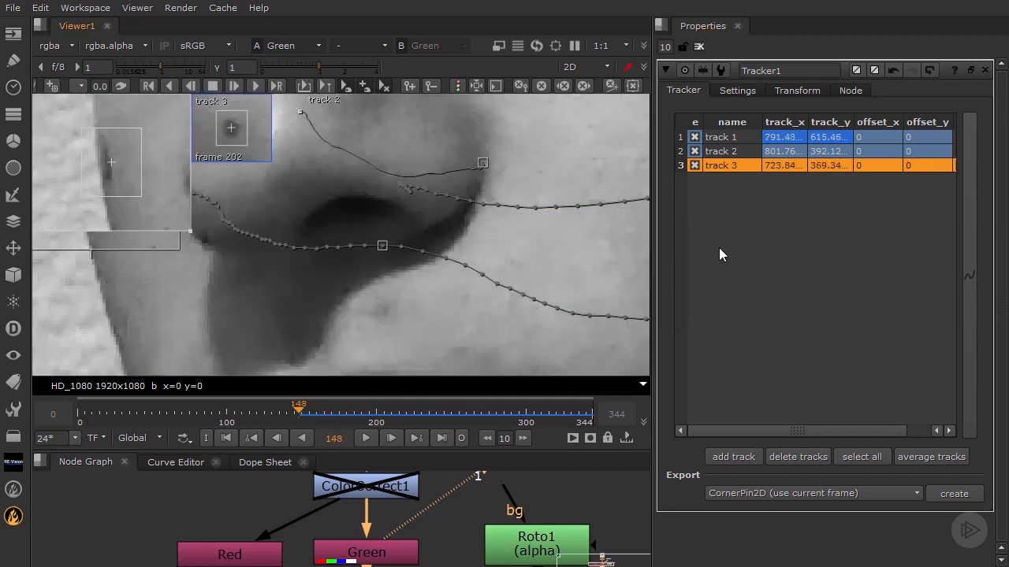
# Go to frame 165, where track 3 still sits on the marker, and clear its tracking data before that frame.
pyautogui.moveTo(298, 415); pyautogui.dragTo(327, 411)
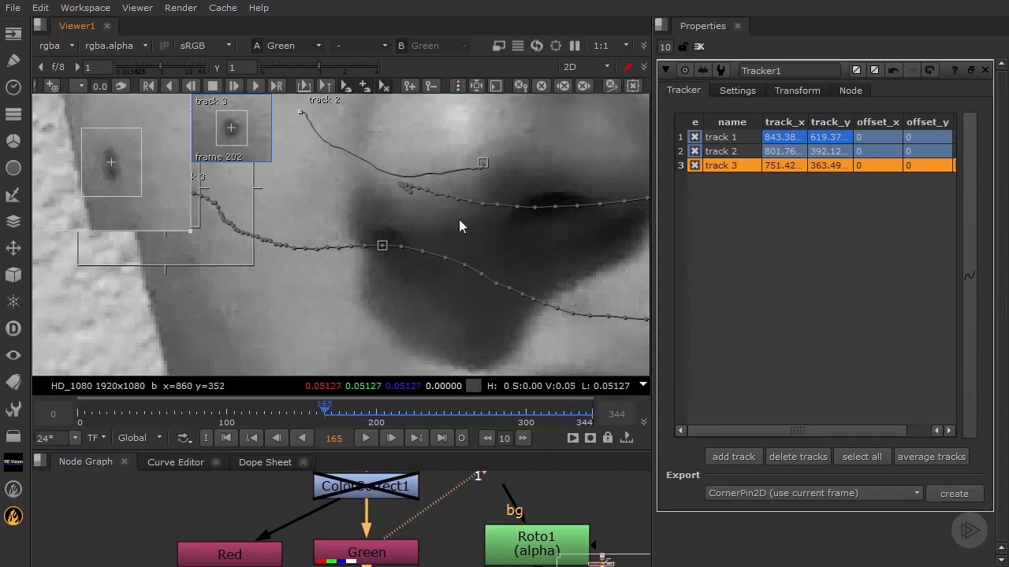
pyautogui.scroll(-5, 459, 220)
pyautogui.scroll(-4, 504, 236)
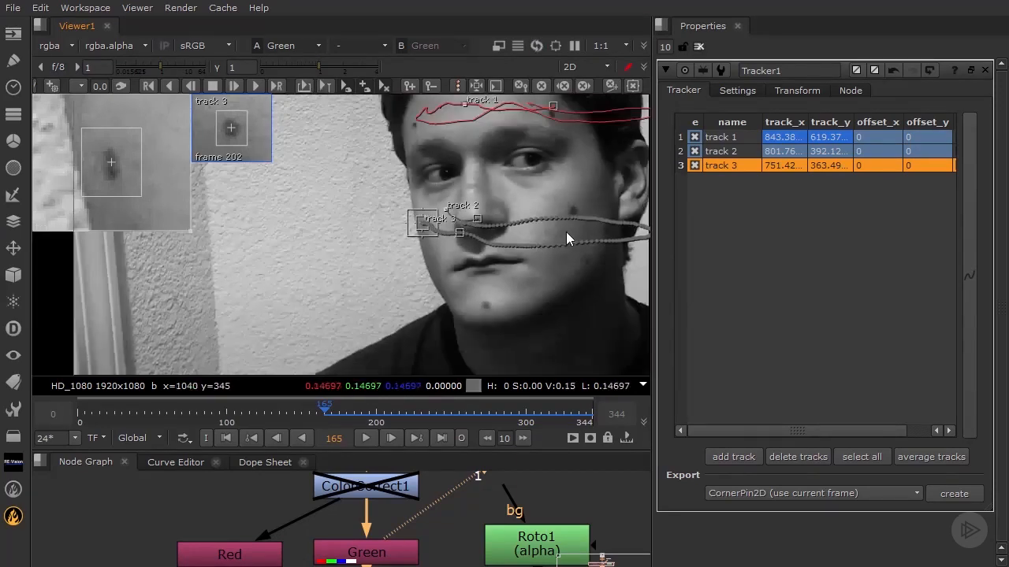
pyautogui.moveTo(601, 233); pyautogui.dragTo(506, 263, button='middle')
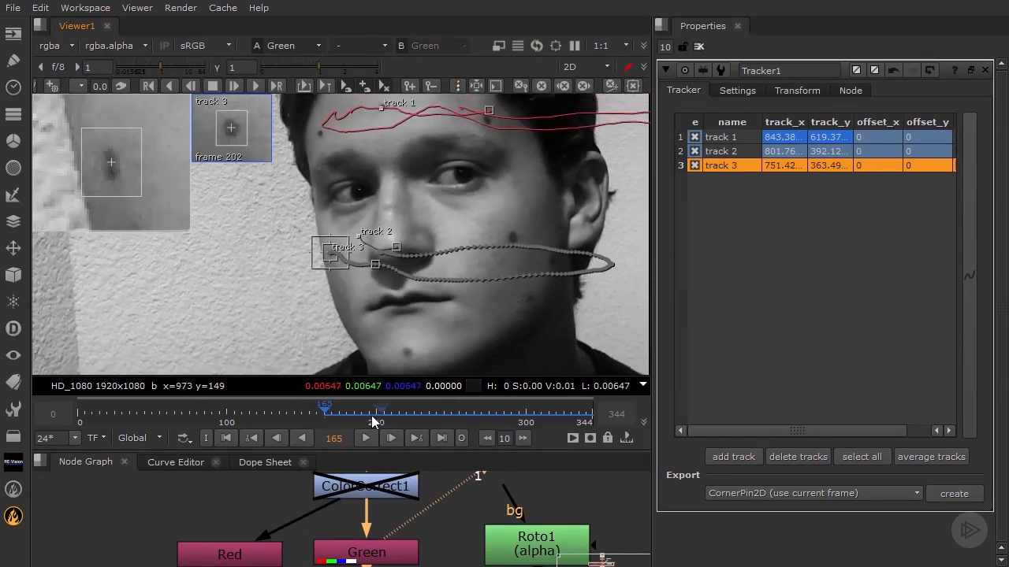
# At frame 0, add a fourth track on the chin marker at about x 1041, y 168, and shrink its pattern and search boxes around it.
pyautogui.click(224, 436)
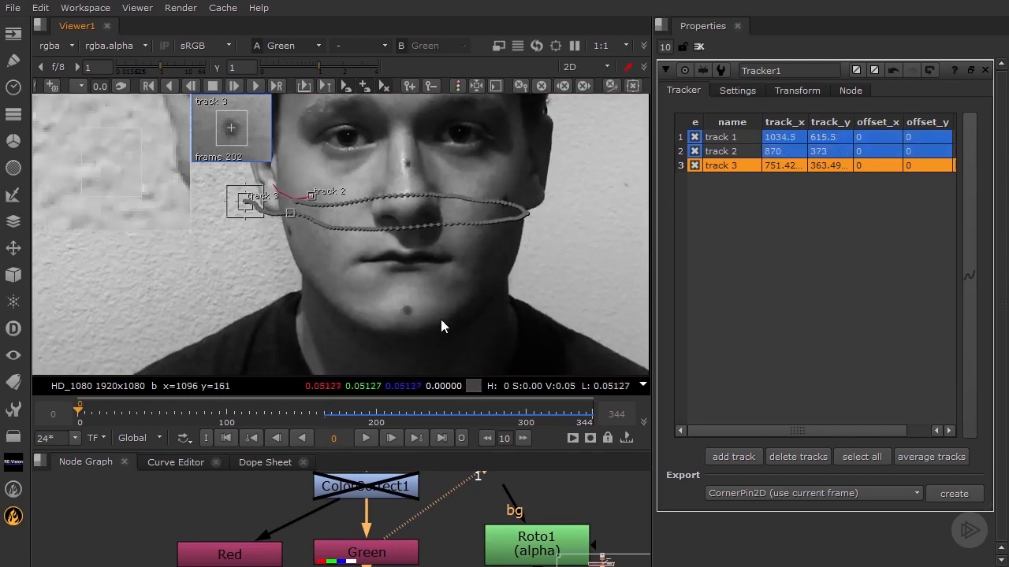
pyautogui.scroll(3, 441, 322)
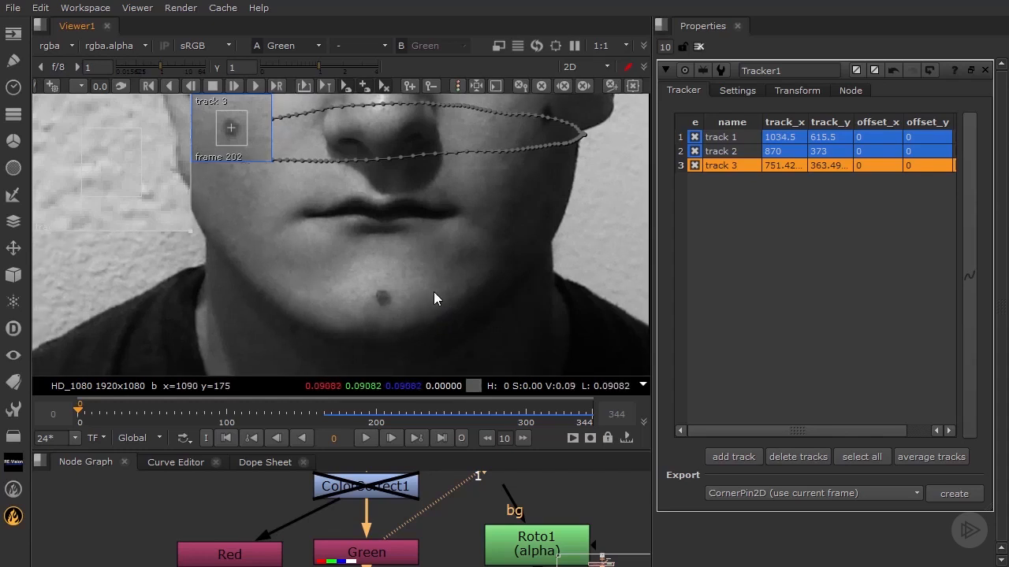
pyautogui.click(734, 457)
pyautogui.moveTo(338, 213); pyautogui.dragTo(385, 264)
pyautogui.scroll(3, 382, 317)
pyautogui.scroll(2, 386, 293)
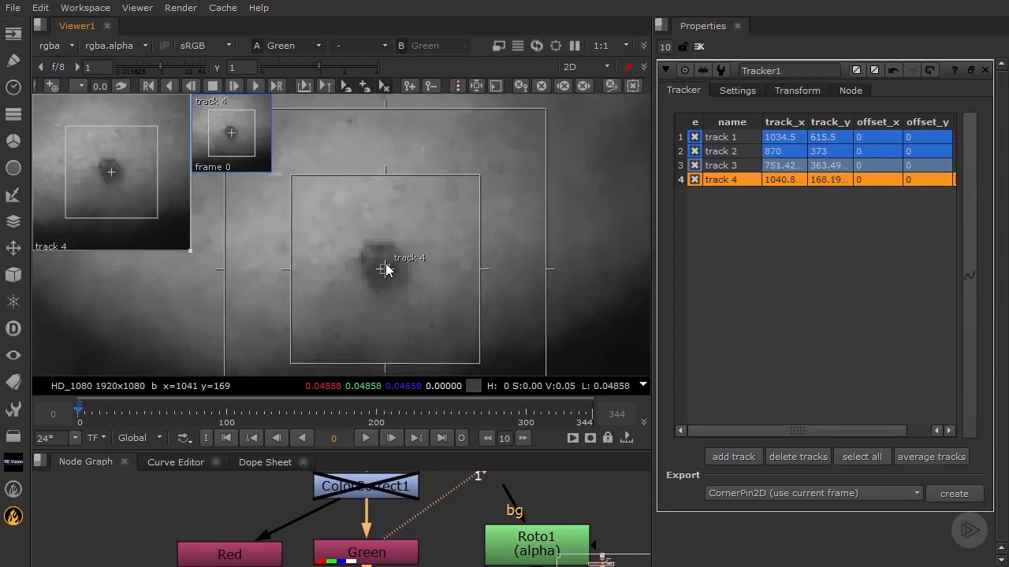
pyautogui.moveTo(479, 175); pyautogui.dragTo(426, 227)
# Track the chin marker forward from frame 0 to frame 344.
pyautogui.scroll(-4, 456, 267)
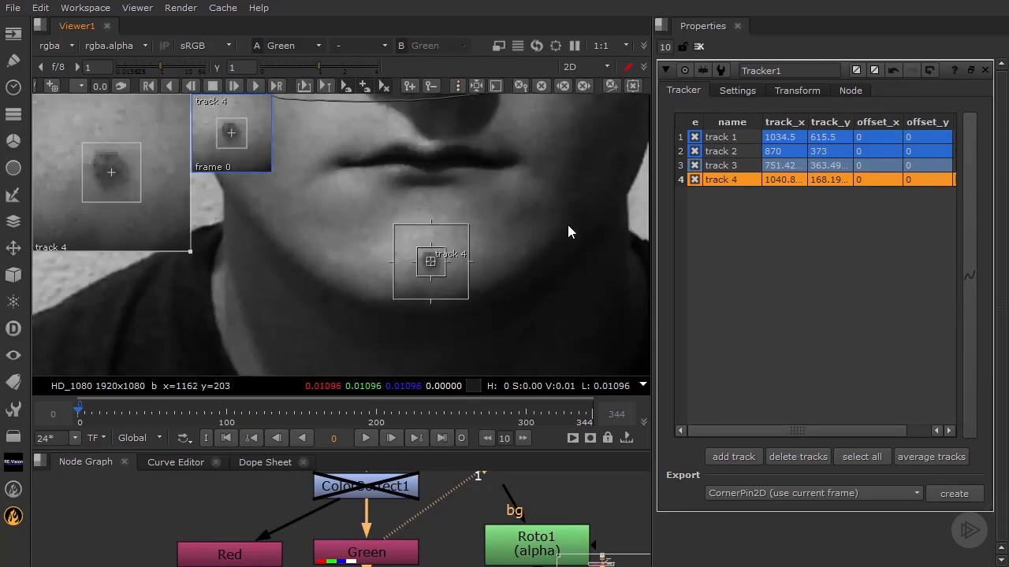
pyautogui.click(255, 86)
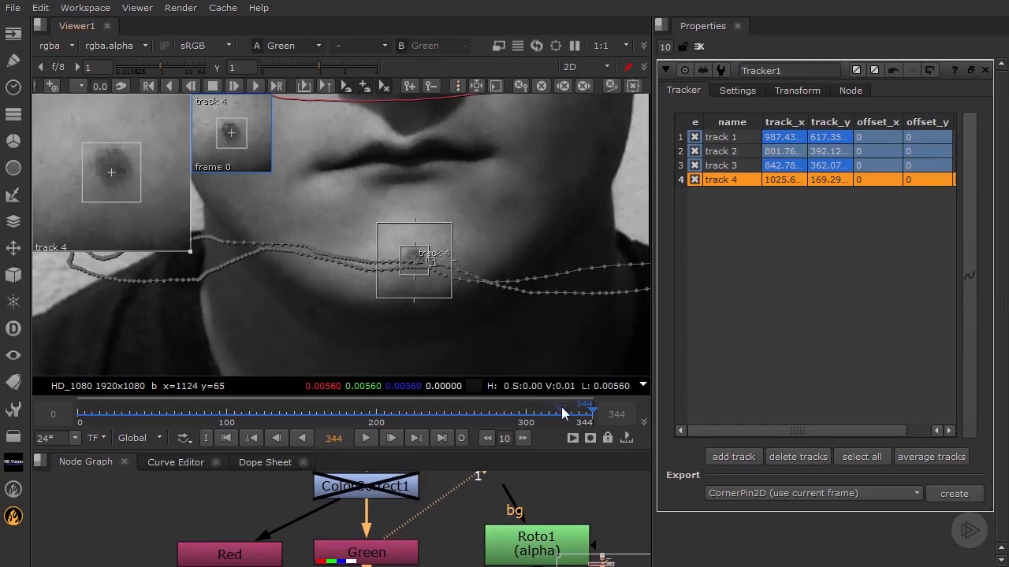
# Scrub back from frame 344 to around frame 271 to examine how closely track 4 follows the chin marker during the head turn.
pyautogui.moveTo(547, 345); pyautogui.dragTo(494, 291, button='middle')
pyautogui.moveTo(548, 409); pyautogui.dragTo(529, 410)
pyautogui.moveTo(620, 247); pyautogui.dragTo(512, 238, button='middle')
pyautogui.scroll(2, 511, 237)
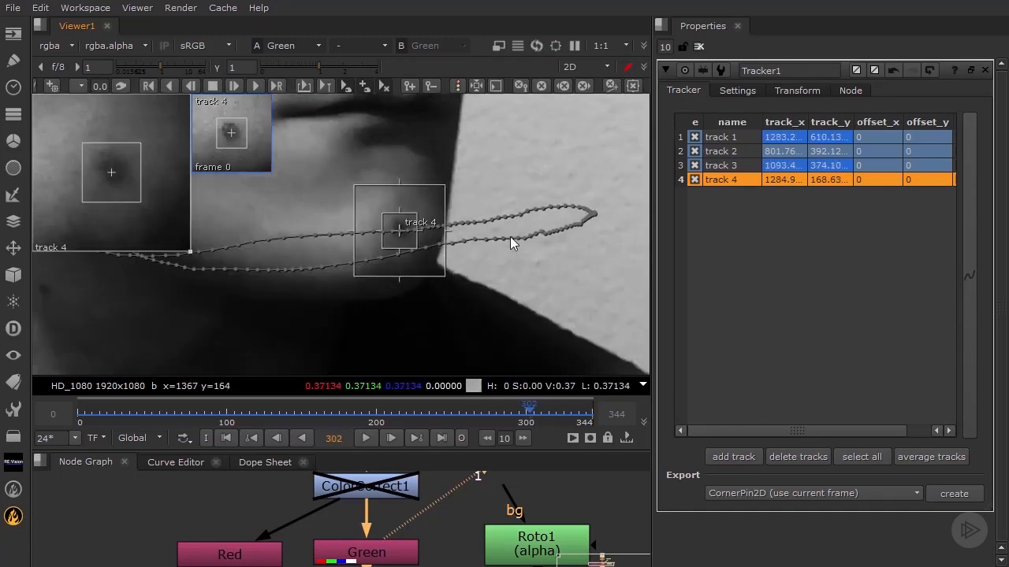
pyautogui.moveTo(529, 409); pyautogui.dragTo(489, 409)
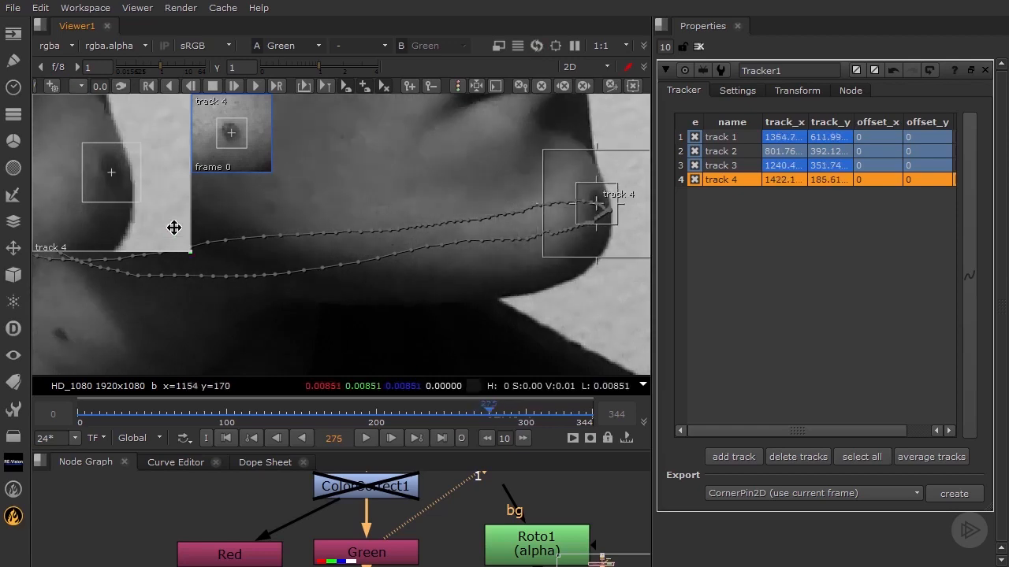
pyautogui.scroll(1, 581, 214)
pyautogui.moveTo(588, 211); pyautogui.dragTo(376, 273, button='middle')
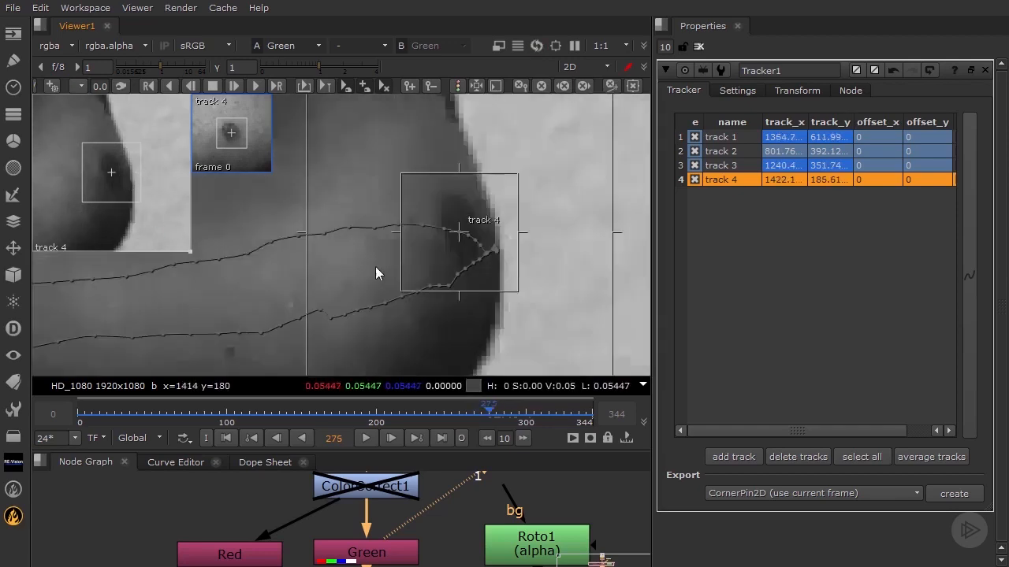
pyautogui.scroll(2, 376, 273)
pyautogui.moveTo(488, 409); pyautogui.dragTo(482, 411)
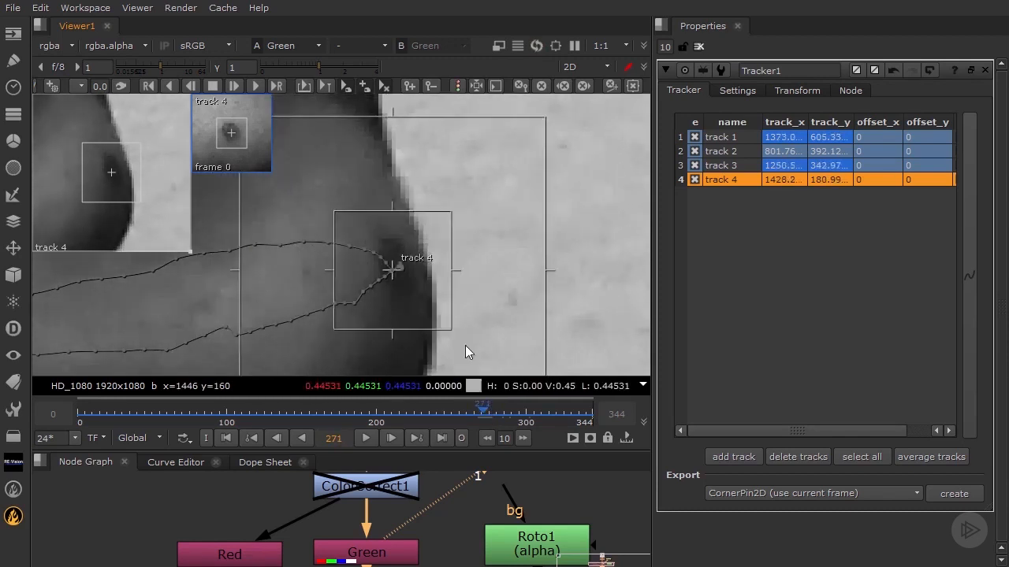
pyautogui.click(488, 411)
# Go back to frame 243, where track 4 still sits on the chin marker, and clear its tracking data after that frame.
pyautogui.moveTo(488, 412); pyautogui.dragTo(442, 416)
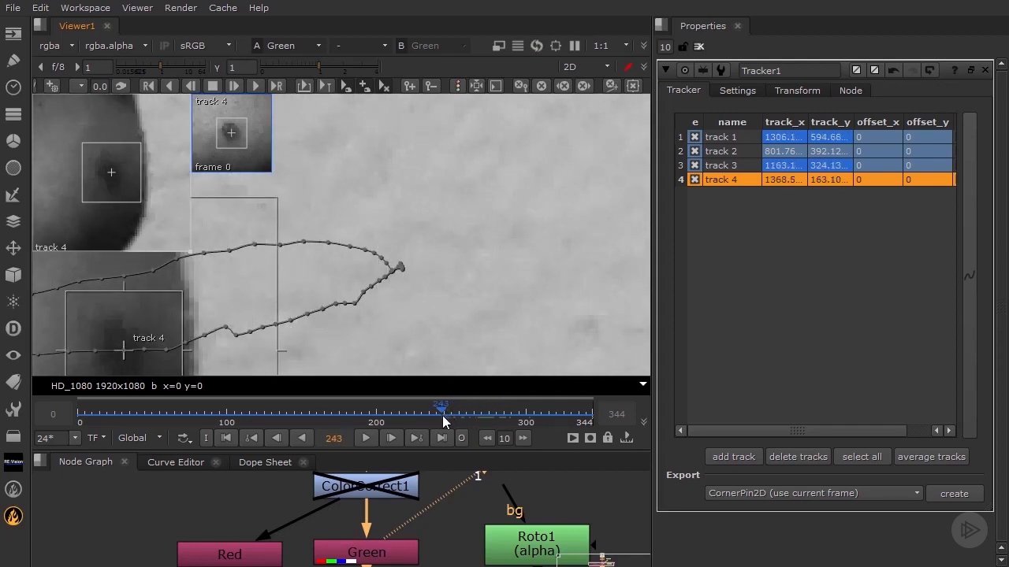
pyautogui.click(585, 86)
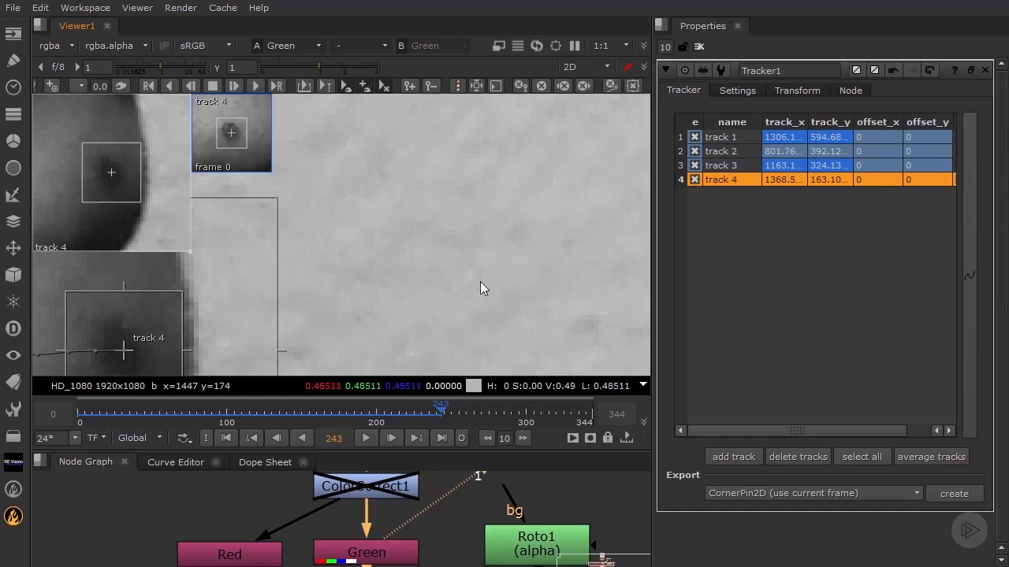
pyautogui.scroll(-4, 437, 236)
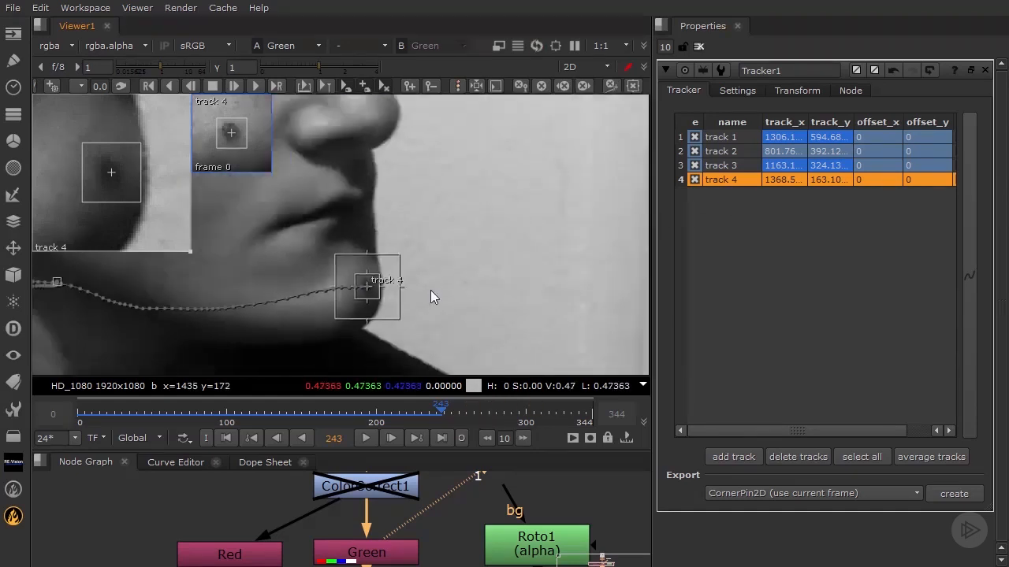
pyautogui.scroll(-5, 430, 284)
pyautogui.moveTo(438, 218); pyautogui.dragTo(479, 256, button='middle')
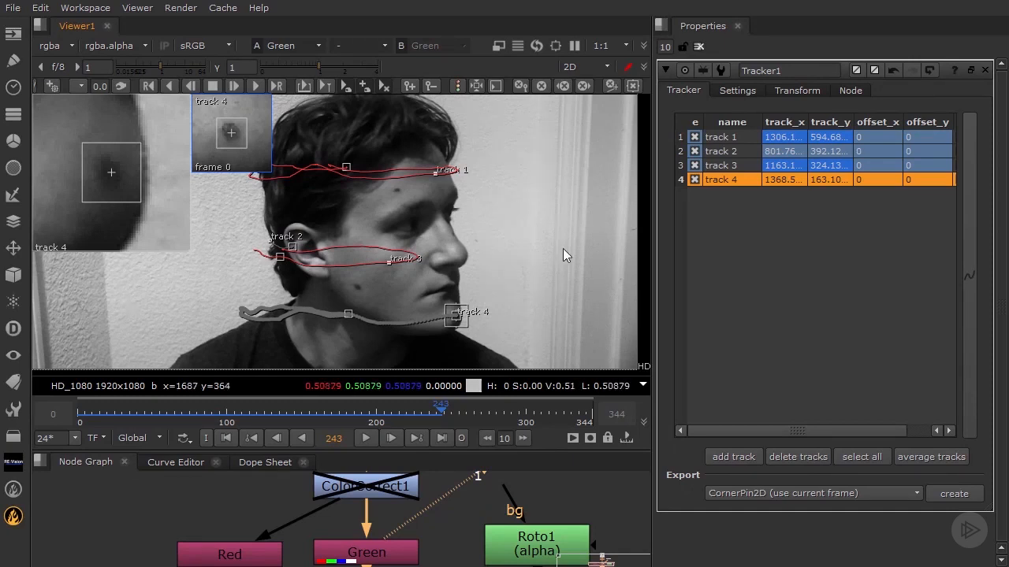
# Scrub from frame 145 back to frame 46 to compare the cheek and chin markers with their tracks.
pyautogui.click(295, 414)
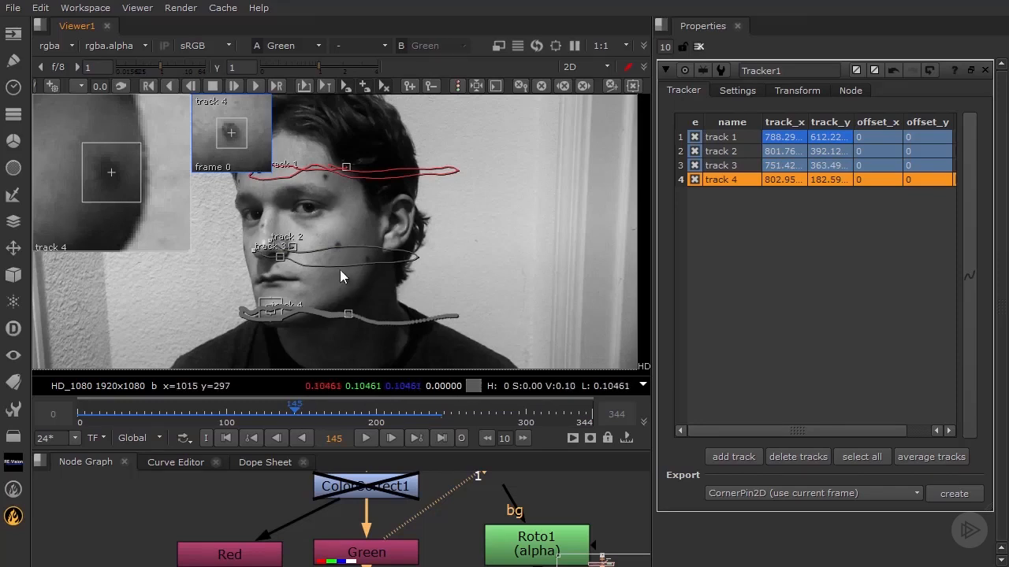
pyautogui.scroll(5, 286, 234)
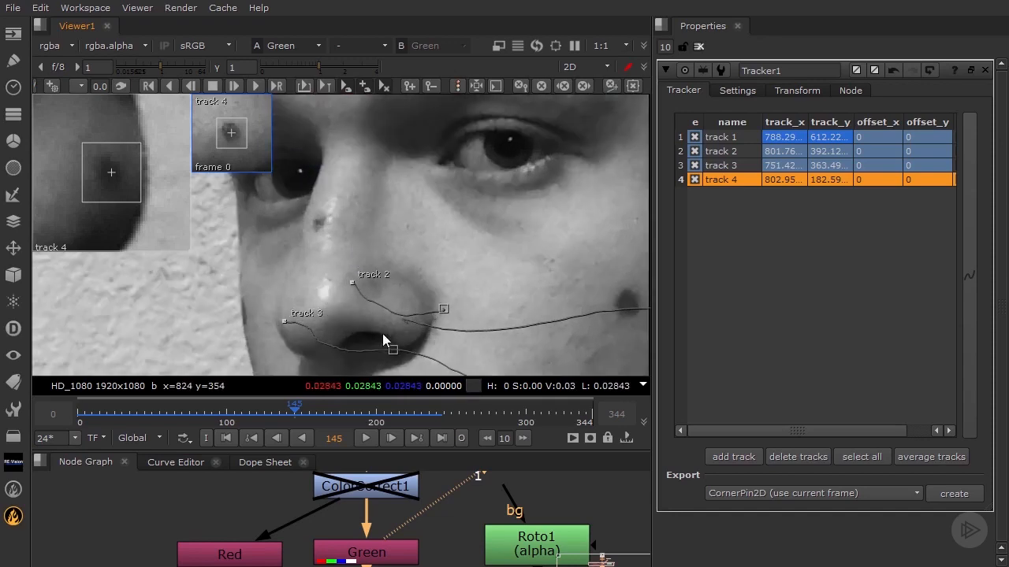
pyautogui.click(279, 410)
pyautogui.moveTo(280, 408); pyautogui.dragTo(146, 414)
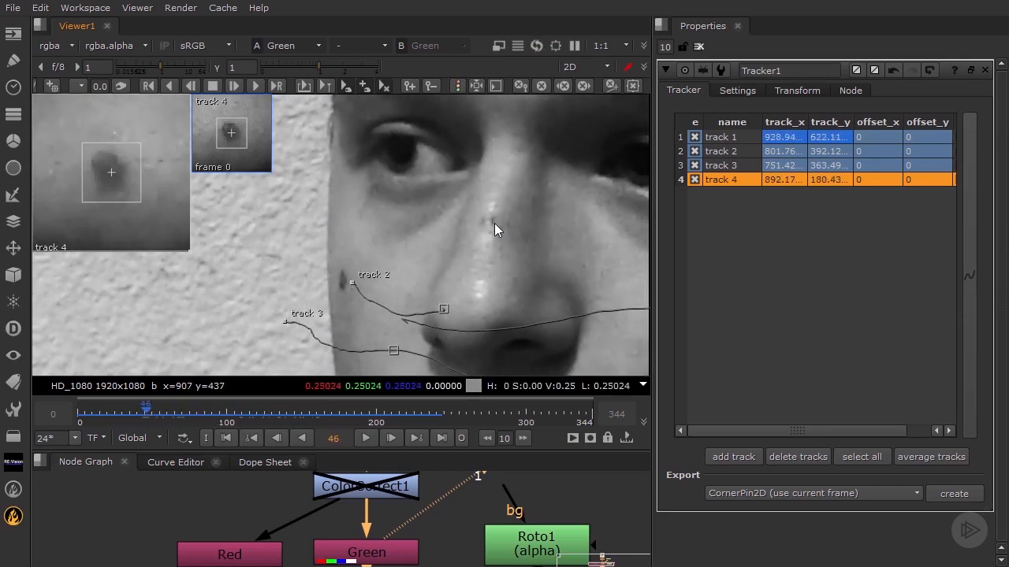
pyautogui.scroll(-2, 499, 221)
pyautogui.scroll(-2, 501, 222)
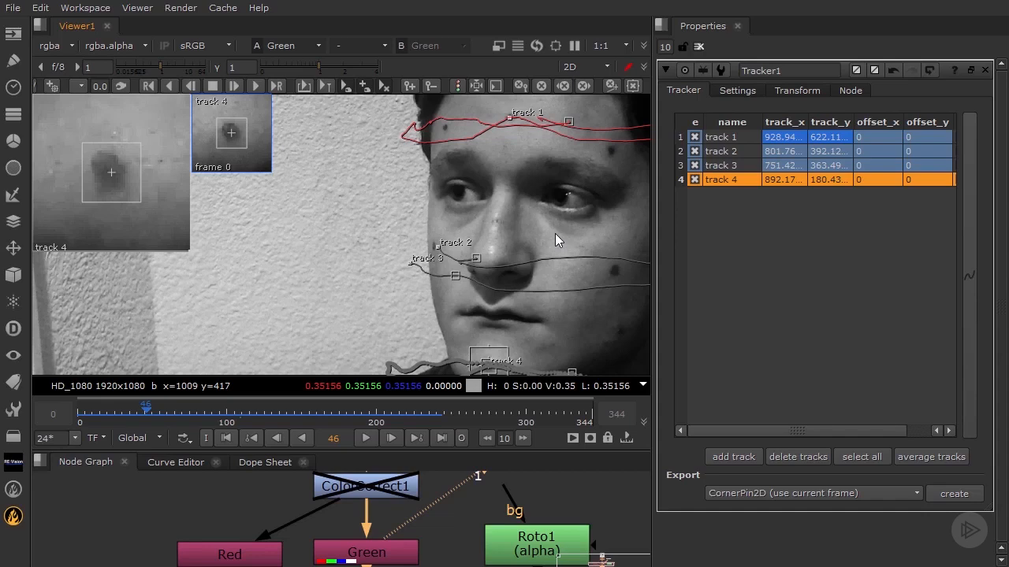
pyautogui.scroll(-2, 552, 229)
pyautogui.moveTo(554, 225); pyautogui.dragTo(398, 238, button='middle')
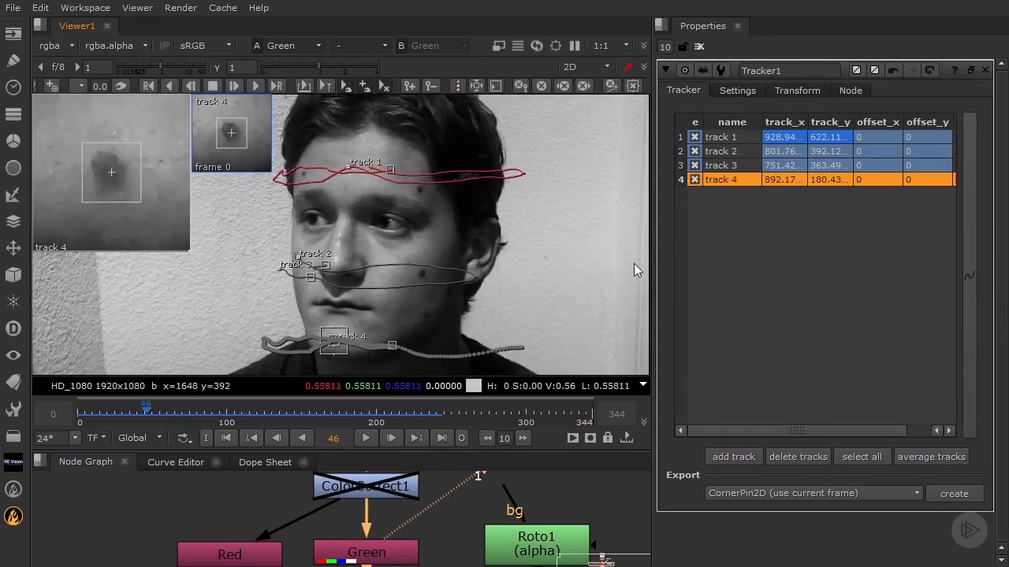